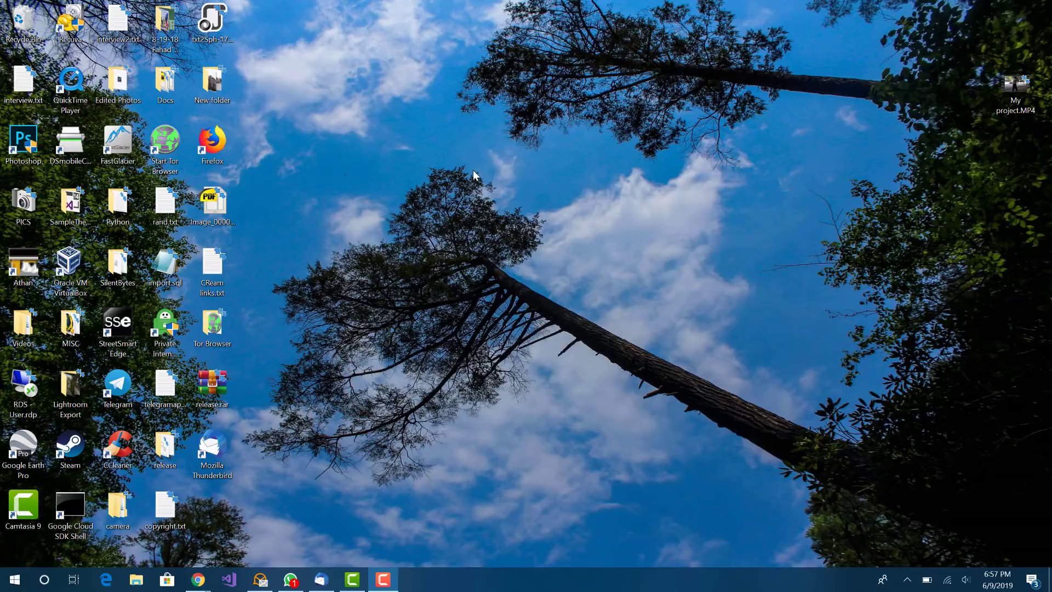
Step: Create a new empty text document on the desktop named LockComputer.txt
right_click(503, 165)
mouse_move(451, 329)
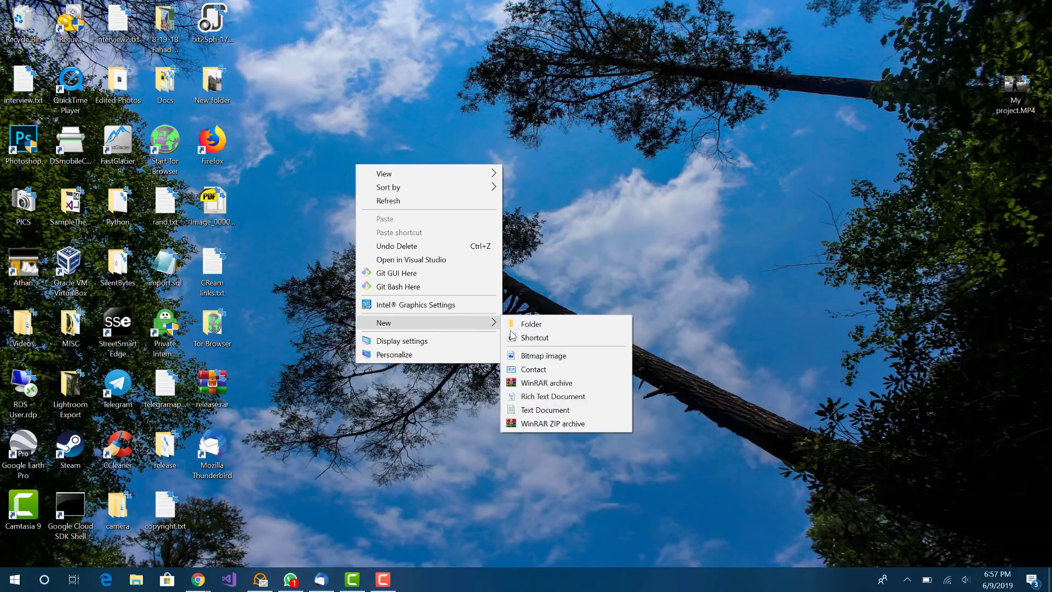
left_click(534, 411)
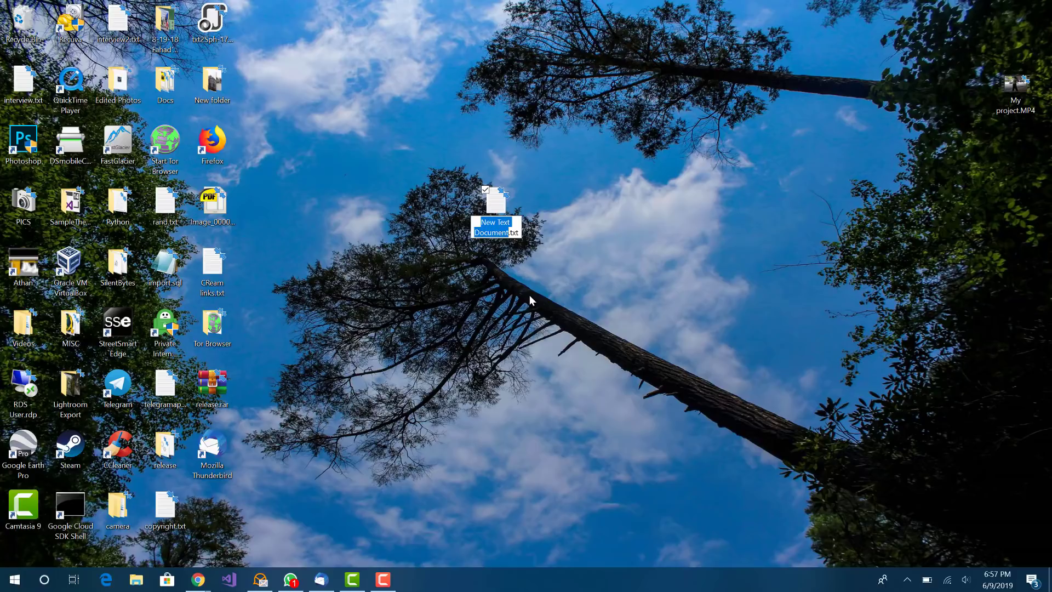
type("LockCom")
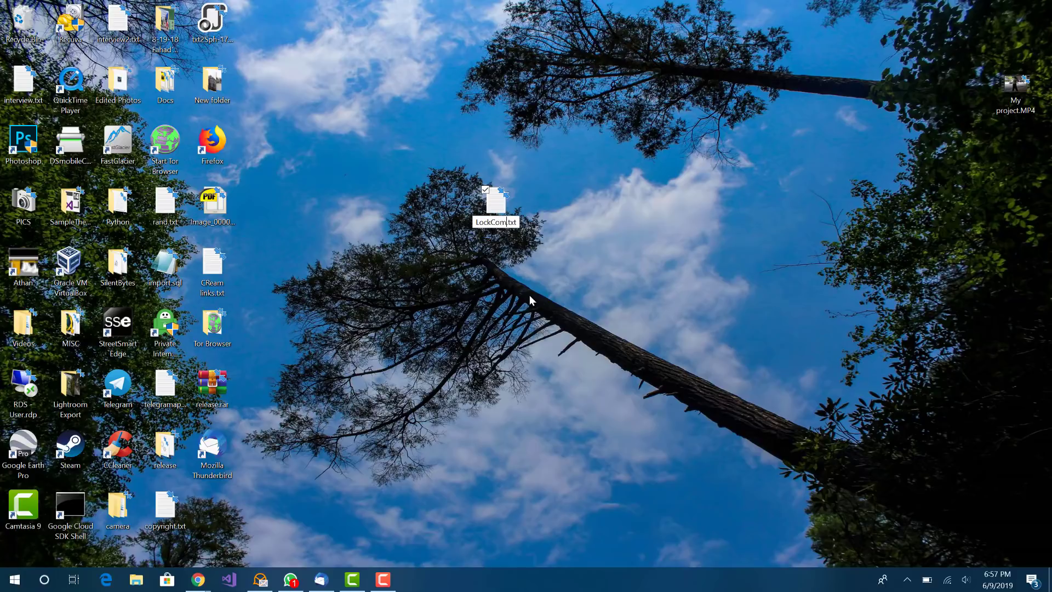
type("puter")
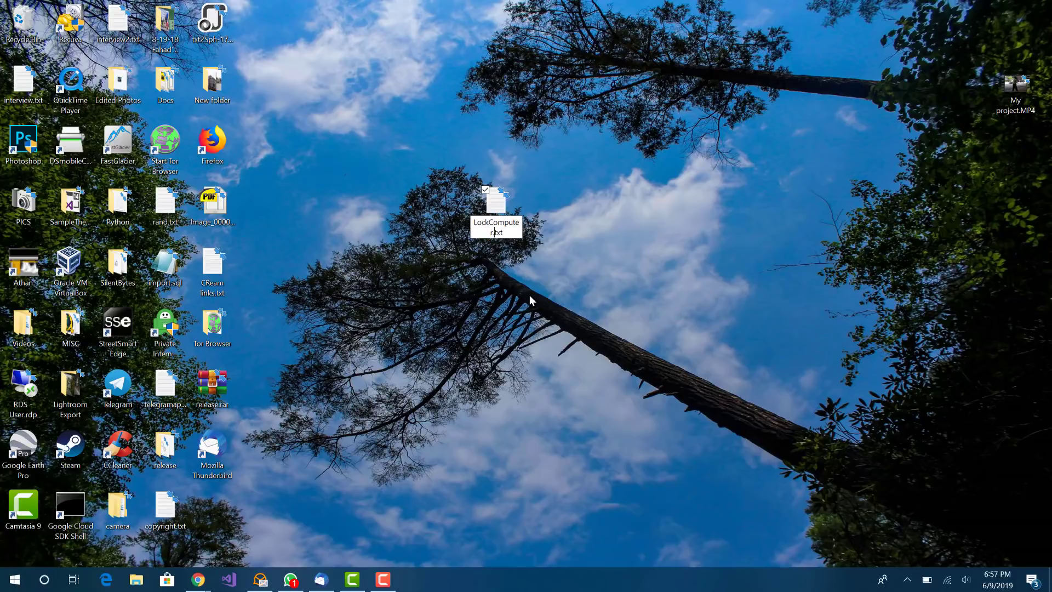
left_click(529, 293)
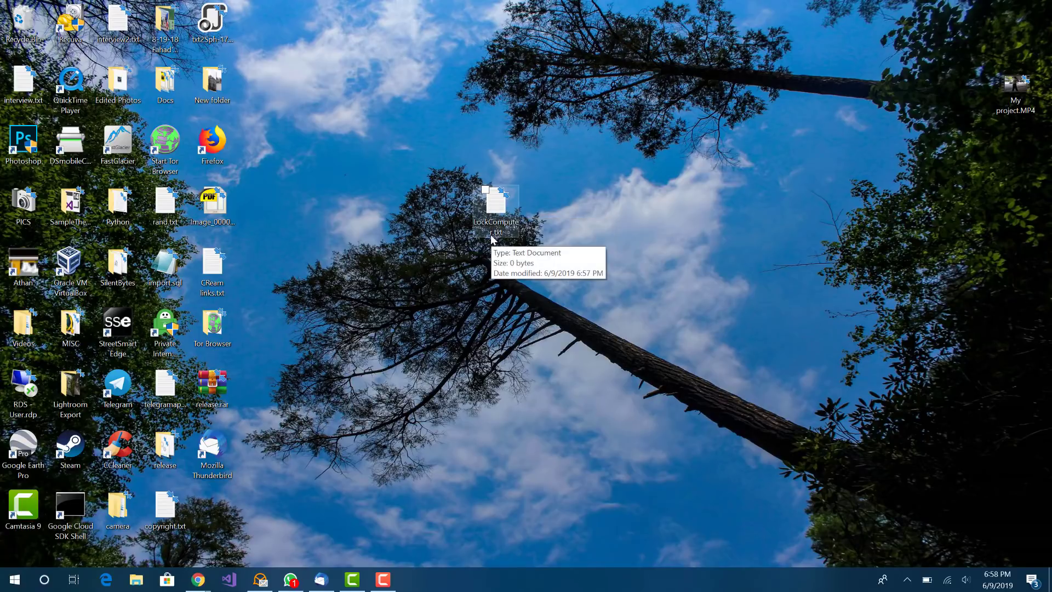
double_click(492, 236)
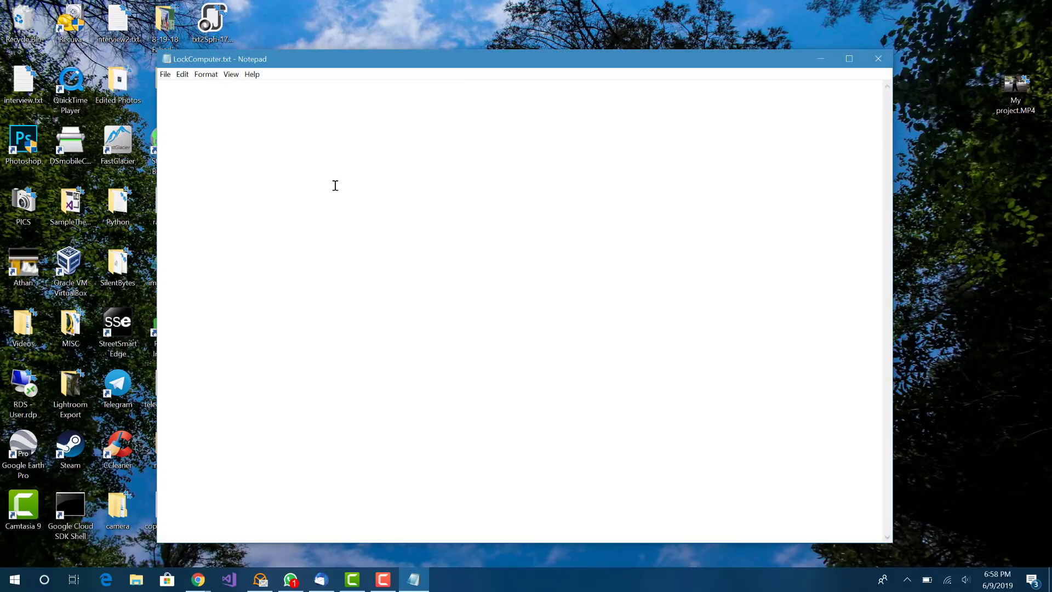
type("@echo off")
key("Return")
type("rundll32.exe user")
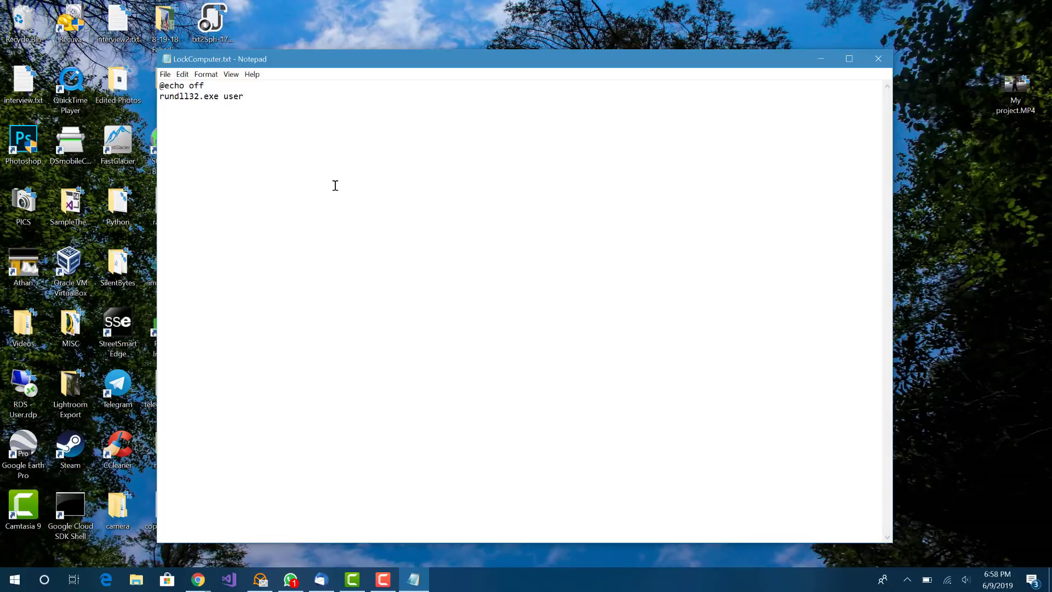
type("32.dll, LockWorkStation")
key("Return")
type("cls")
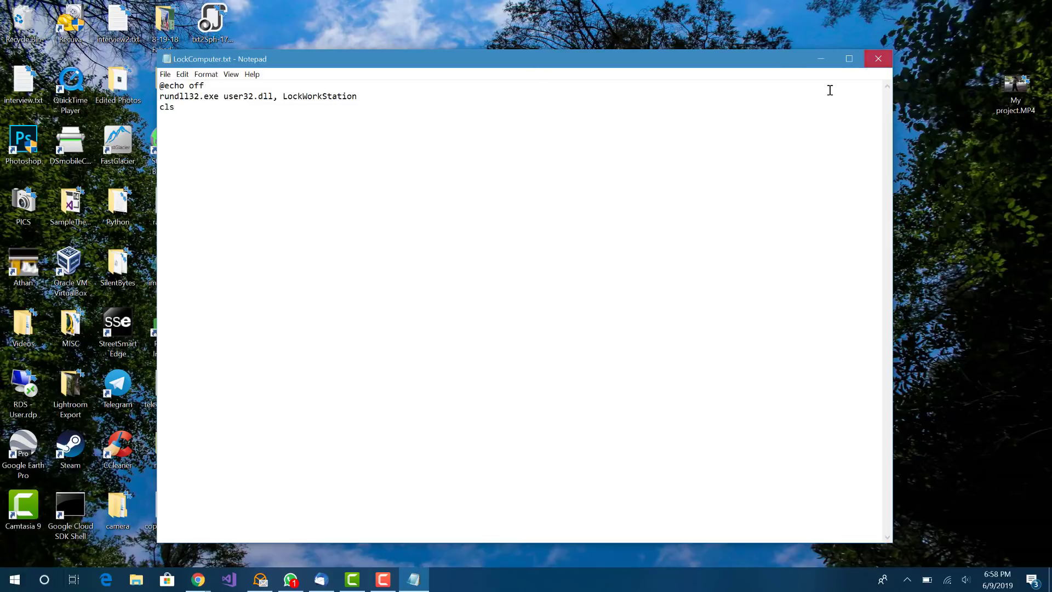
Step: Close Notepad, rename the file to LockComputer.bat accepting the extension change, and run it to test locking
left_click(874, 61)
left_click(504, 219)
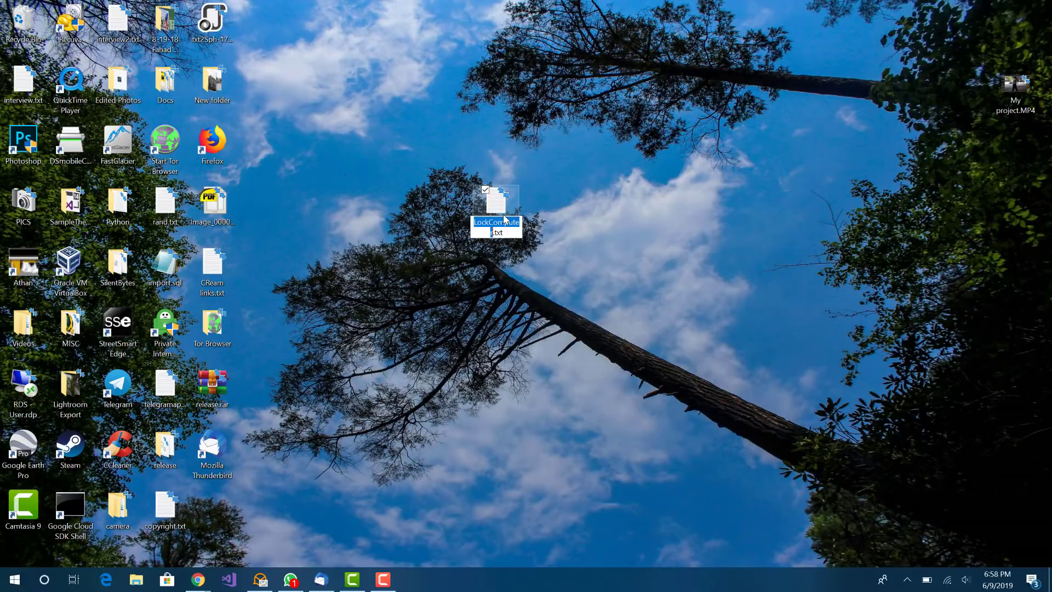
key("End")
key("BackSpace")
key("BackSpace")
key("BackSpace")
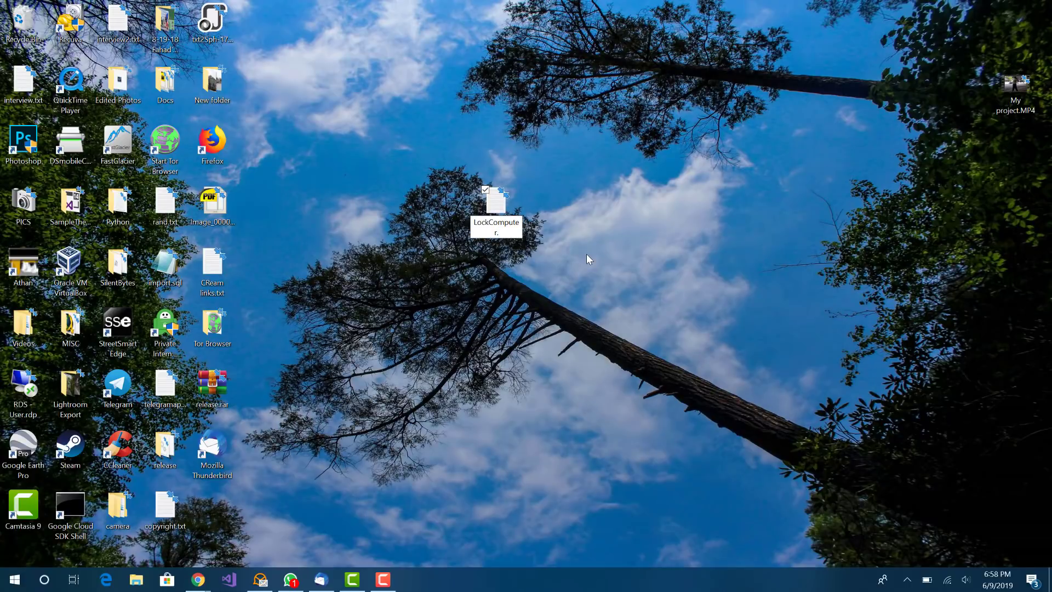
type("bat")
key("Return")
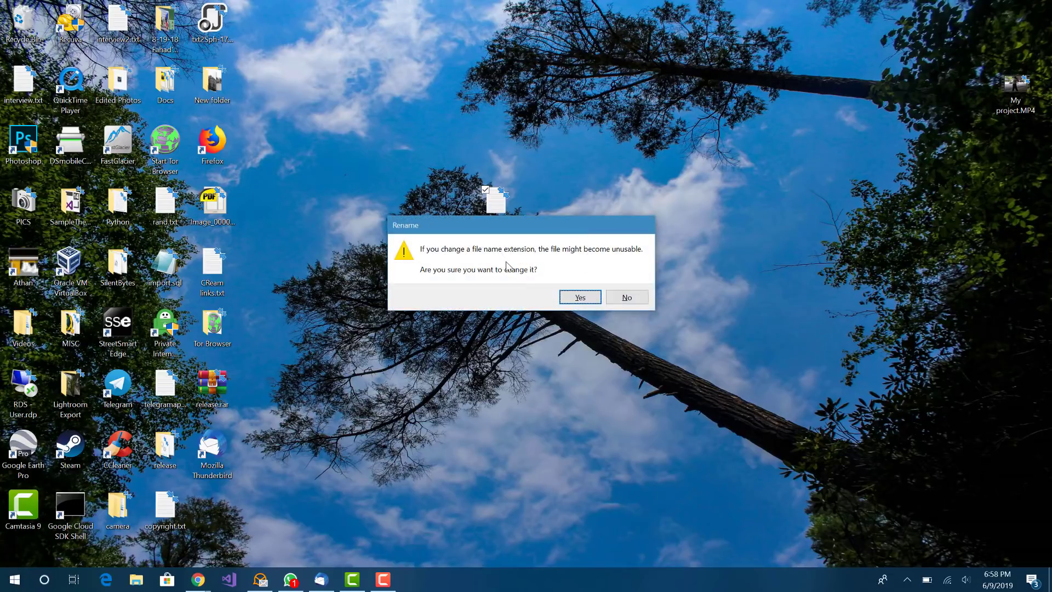
left_click(569, 301)
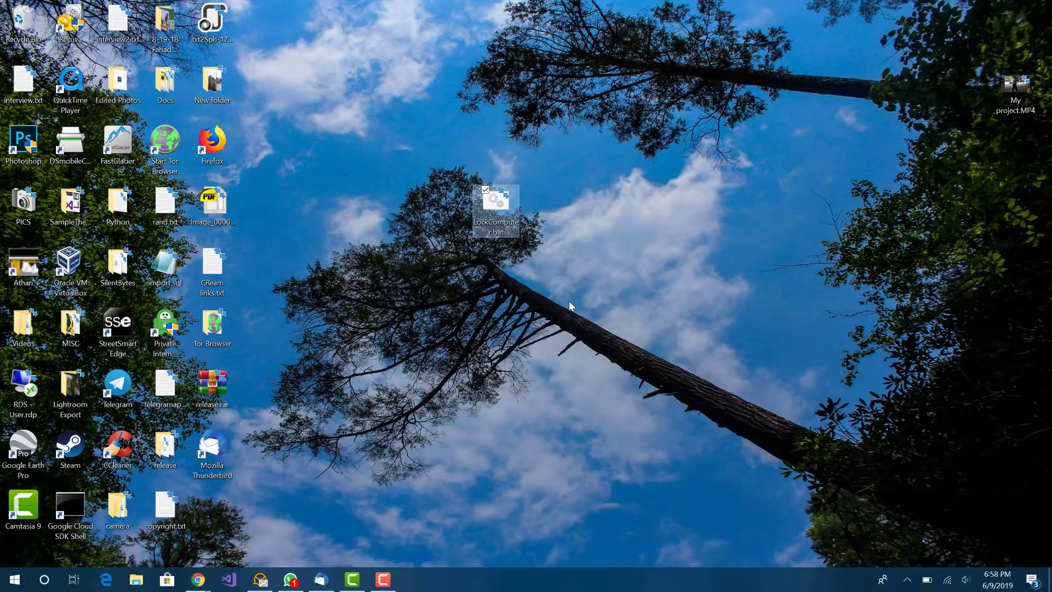
left_click(493, 258)
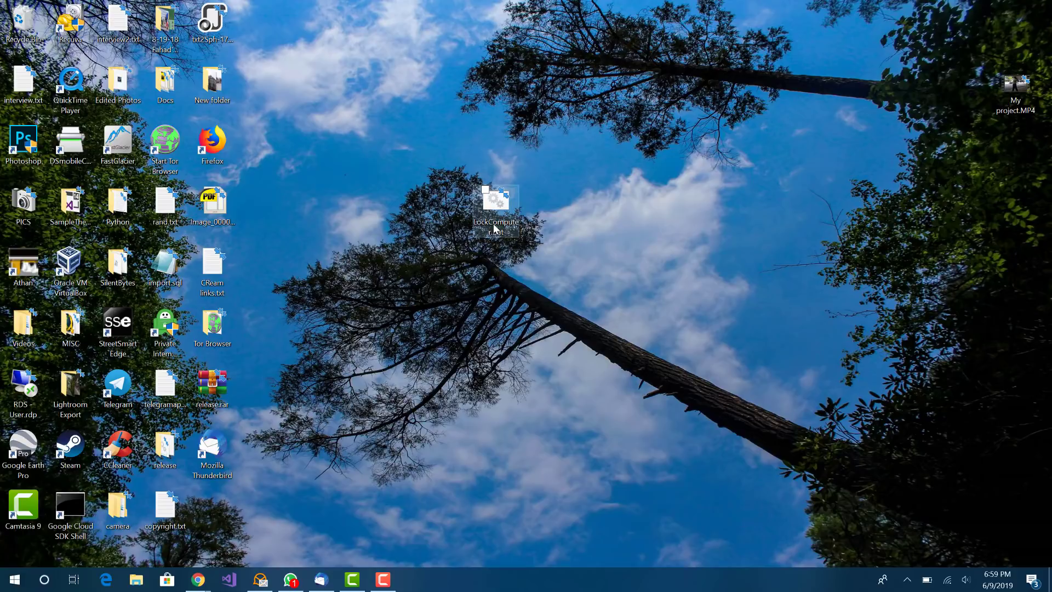
double_click(504, 234)
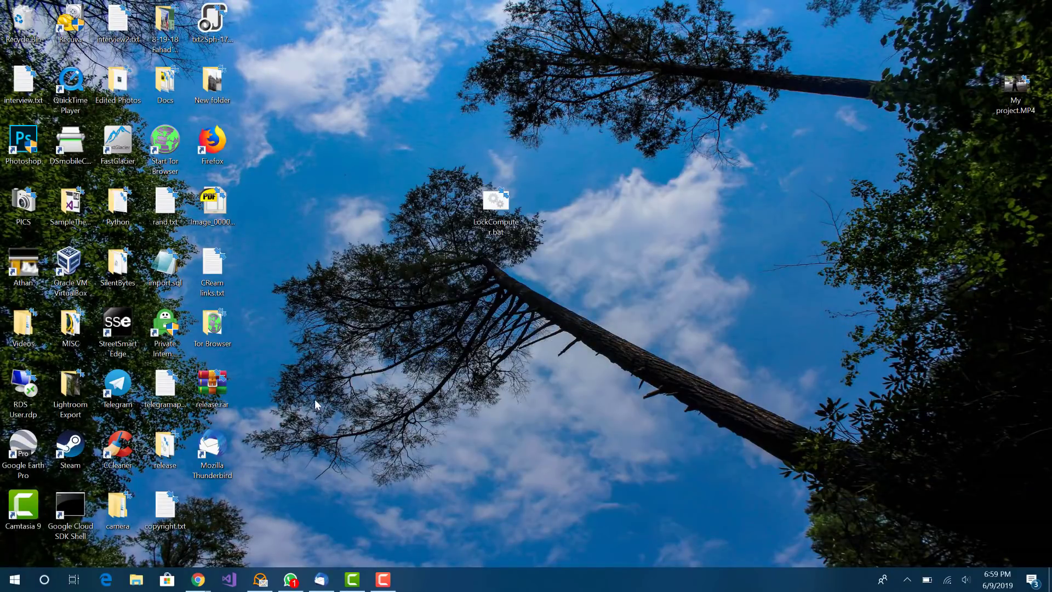
Step: Launch Mozilla Thunderbird and dismiss the remote-content notification
left_click(226, 447)
left_click(270, 470)
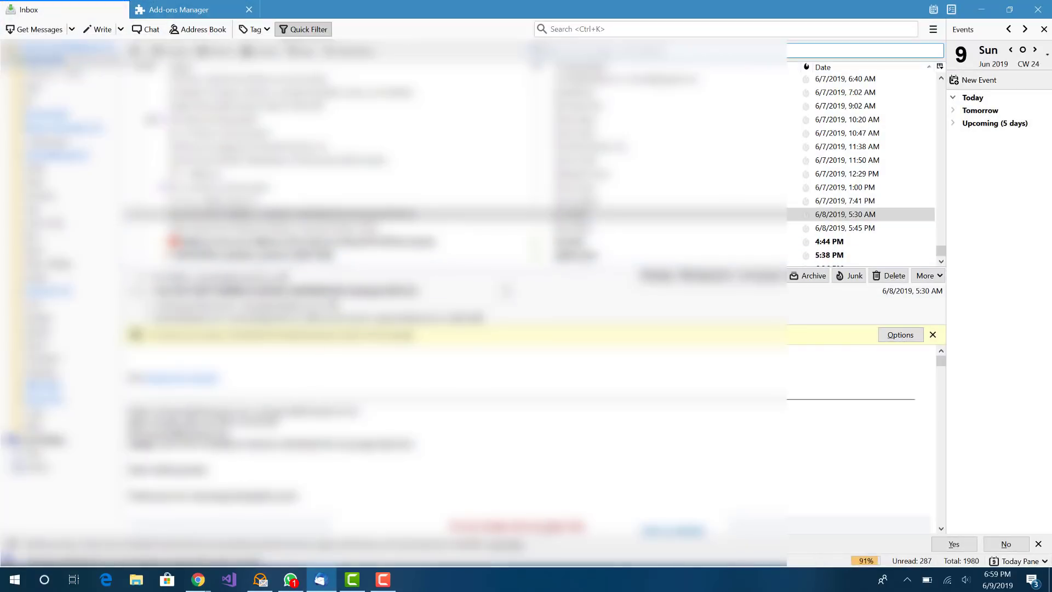
left_click(933, 334)
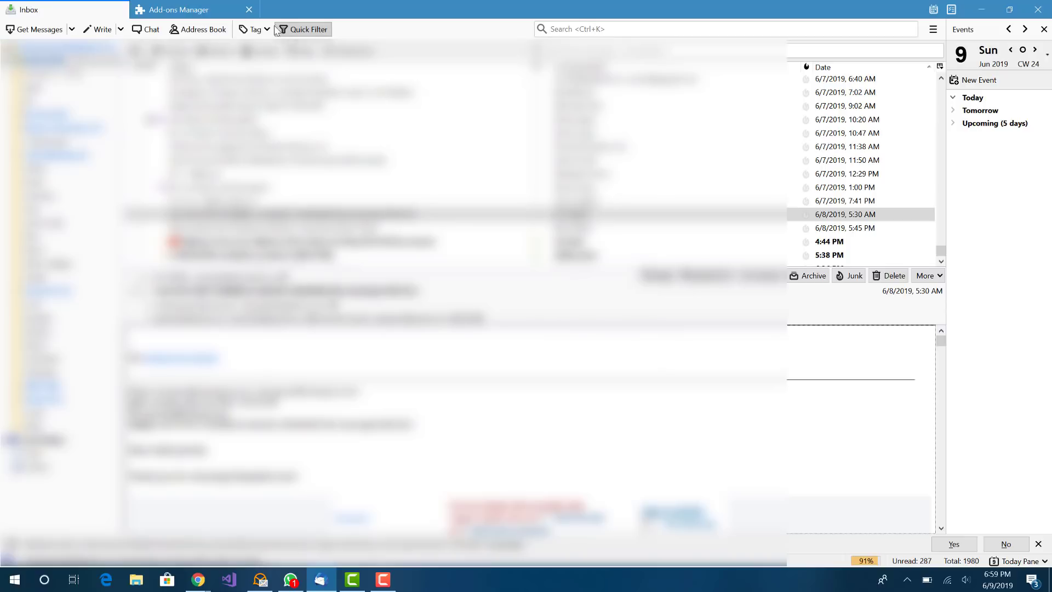
Step: Check in the Add-ons manager that the Mailbox Alert extension is installed
left_click(173, 8)
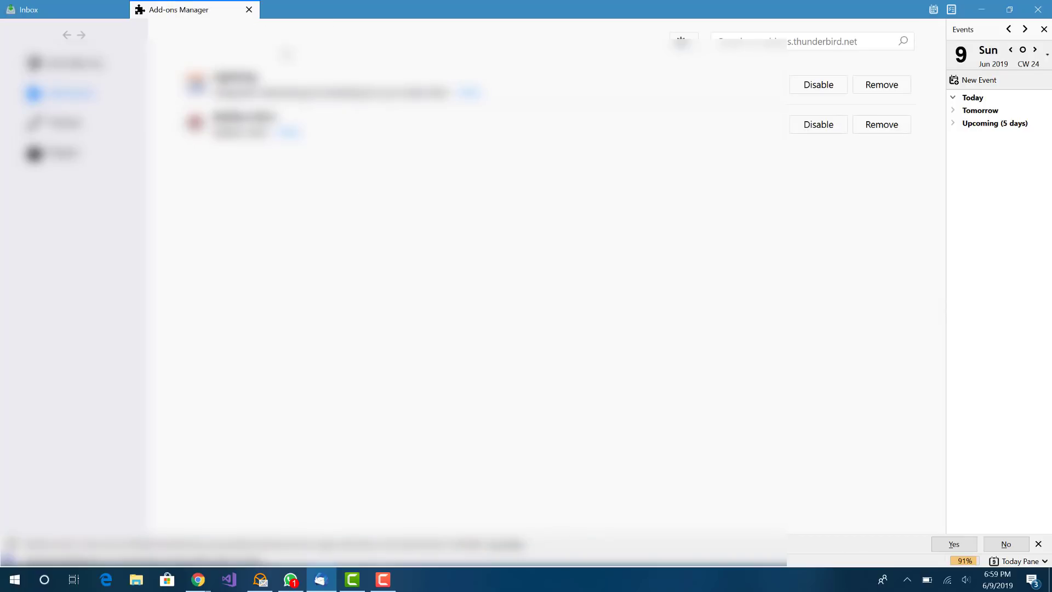
left_click(96, 8)
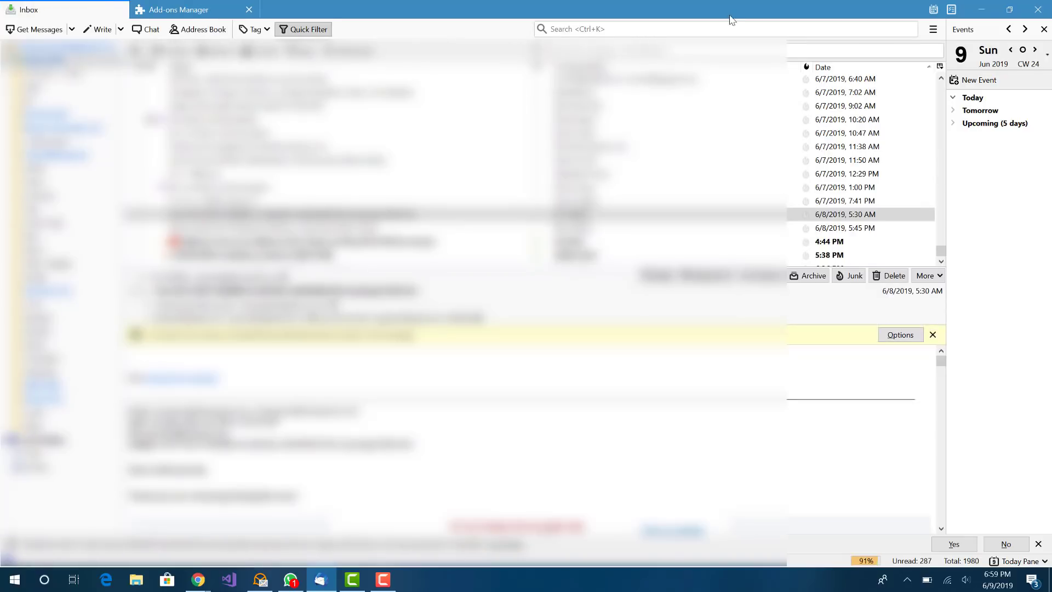
left_click(933, 31)
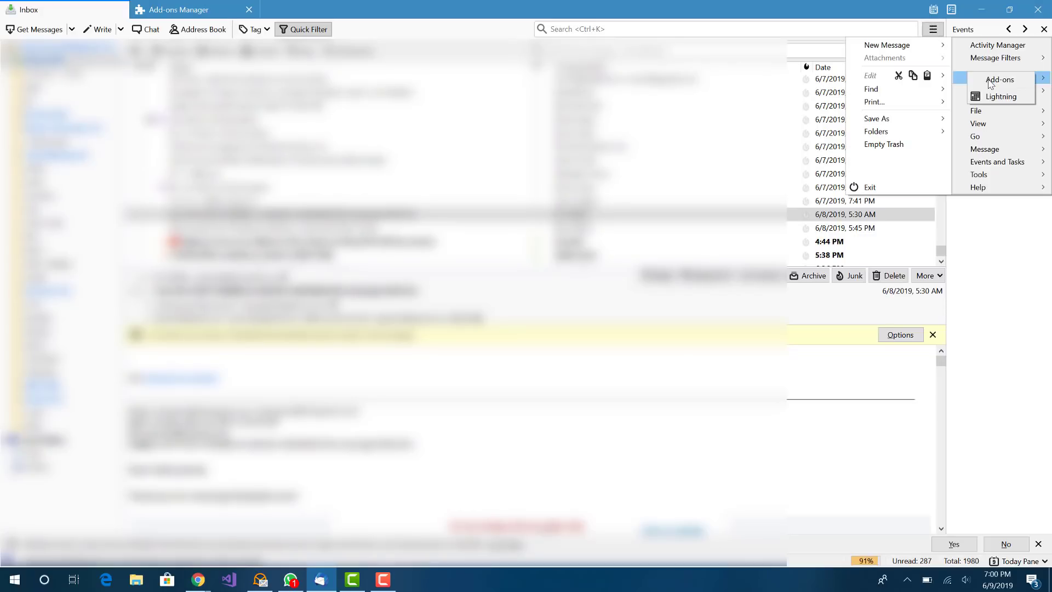
left_click(997, 80)
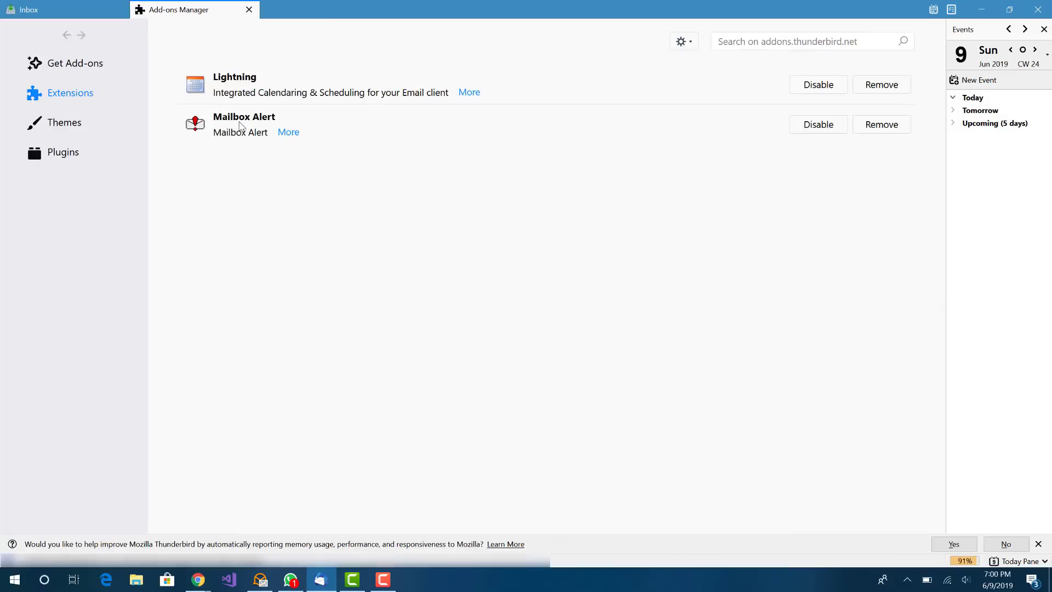
left_click(234, 134)
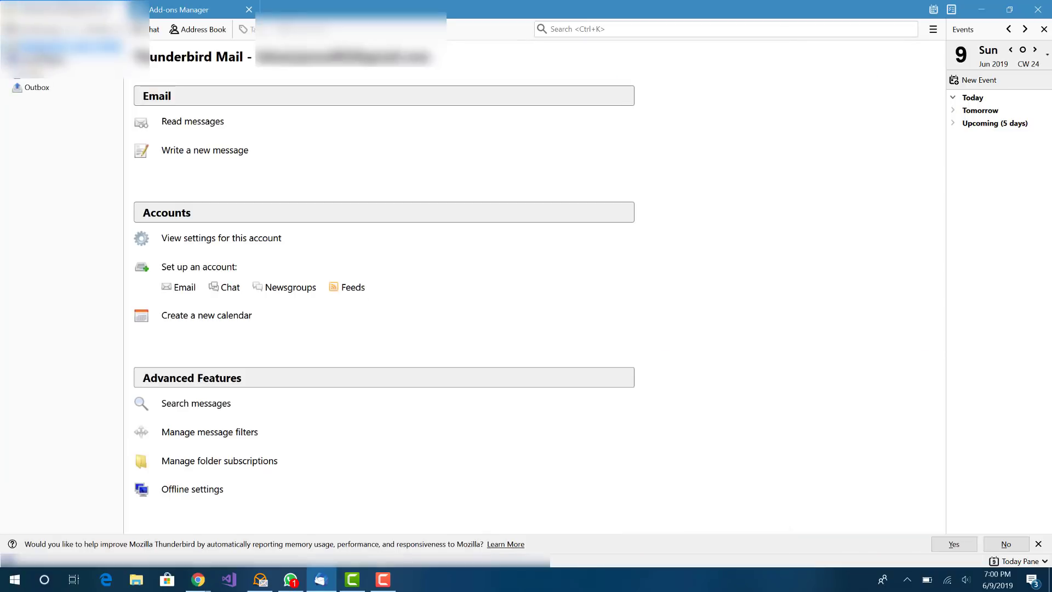
Step: Open the Mailbox Alert alert list from the account folder's context menu and select Lock Computer
right_click(41, 52)
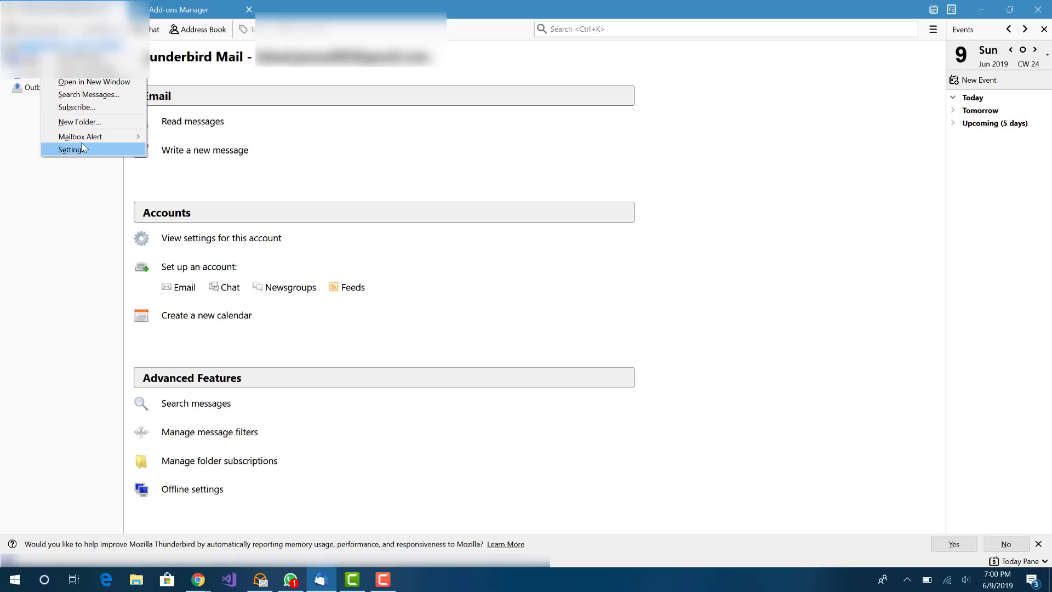
mouse_move(82, 137)
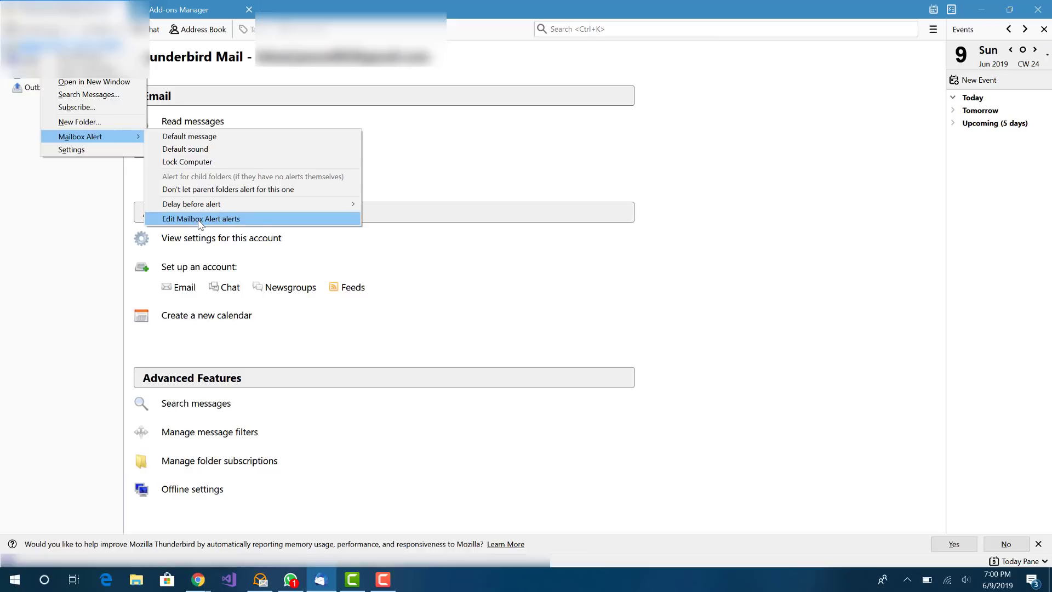
left_click(200, 219)
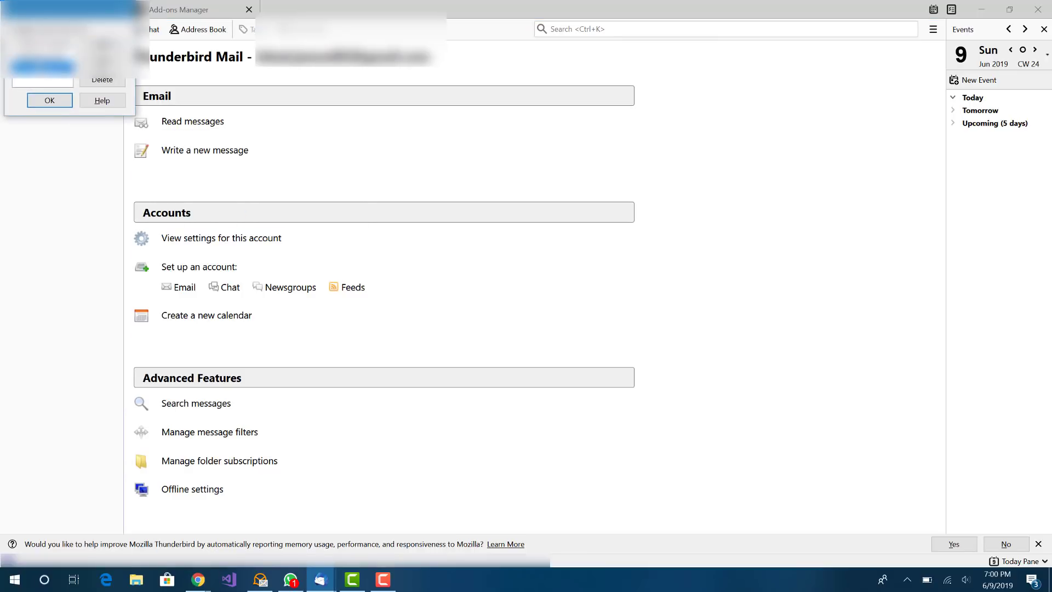
left_click(63, 69)
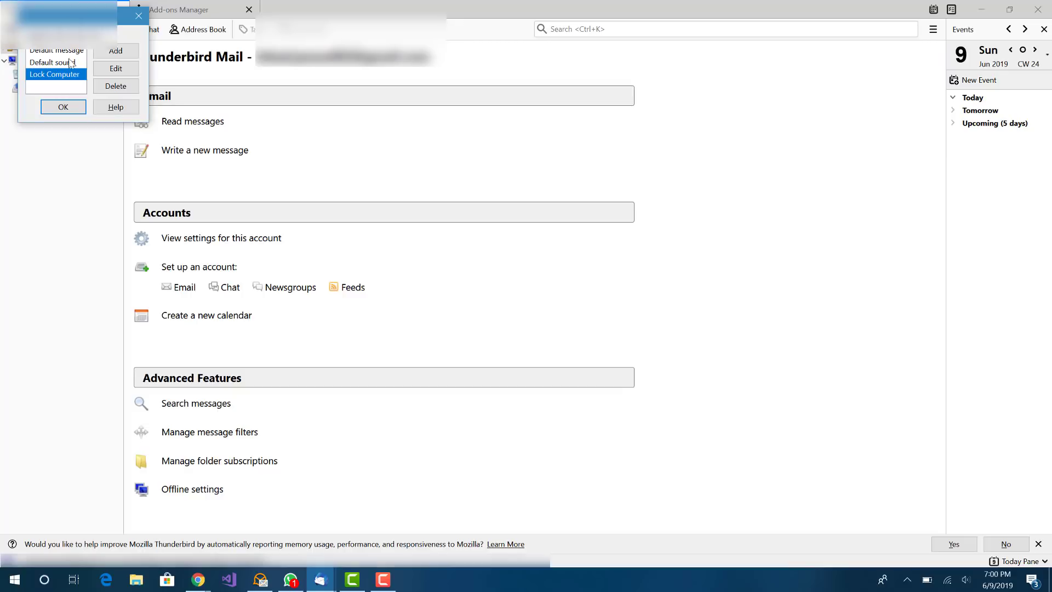
Step: Add a trial alert set to execute the LockComputer.bat command
left_click(117, 53)
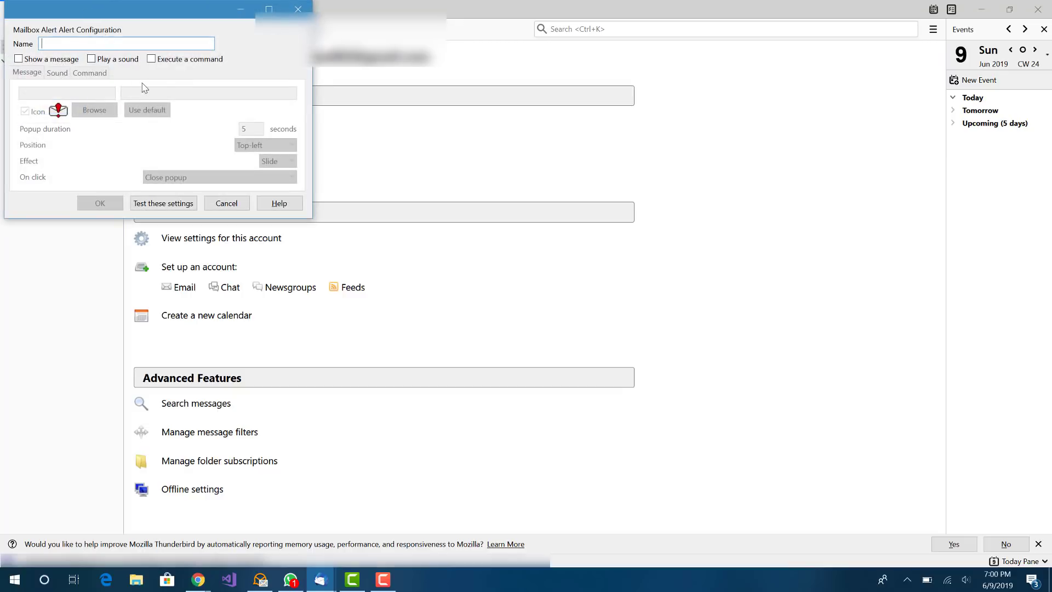
left_click(159, 60)
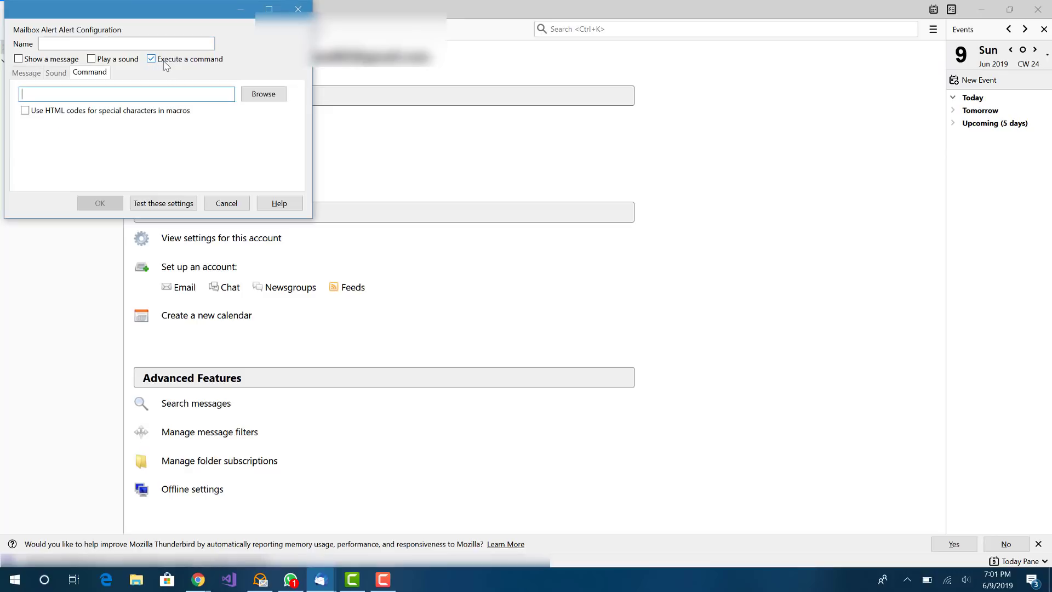
left_click(127, 42)
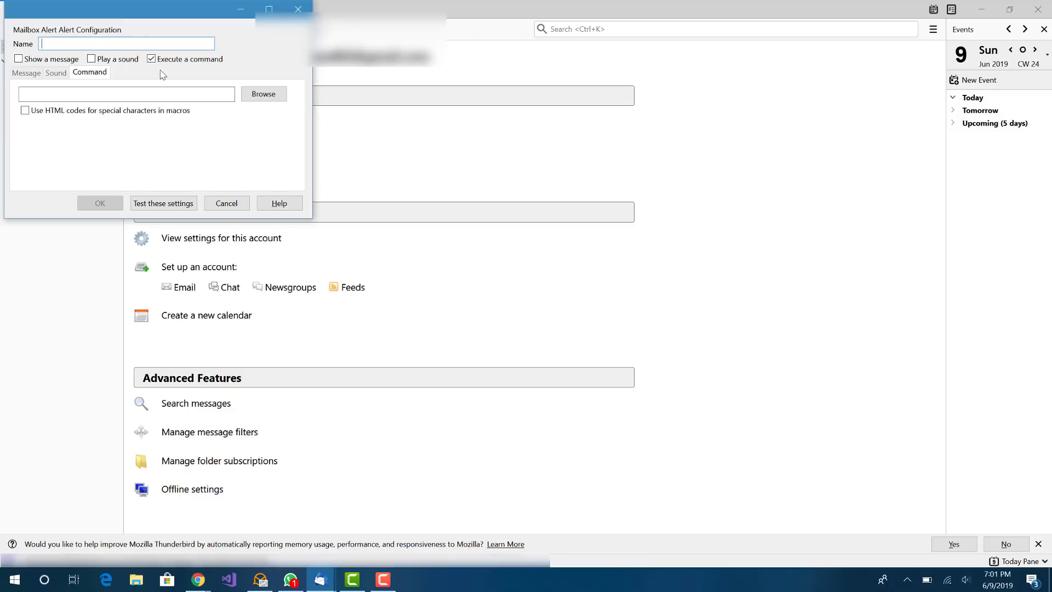
left_click(152, 96)
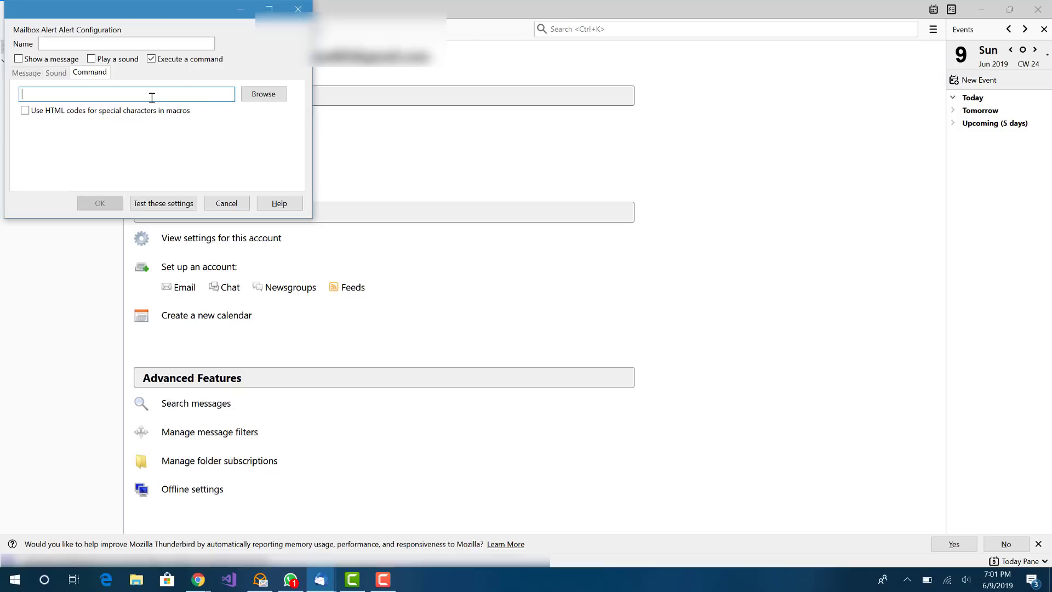
left_click(263, 95)
scroll(351, 145, "down", 6)
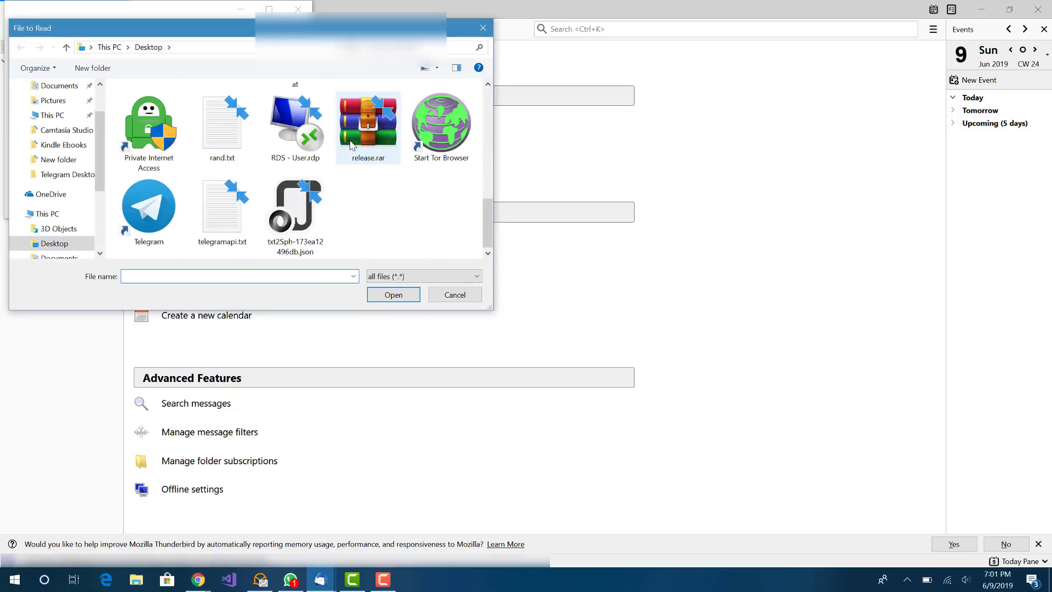
scroll(487, 200, "up", 2)
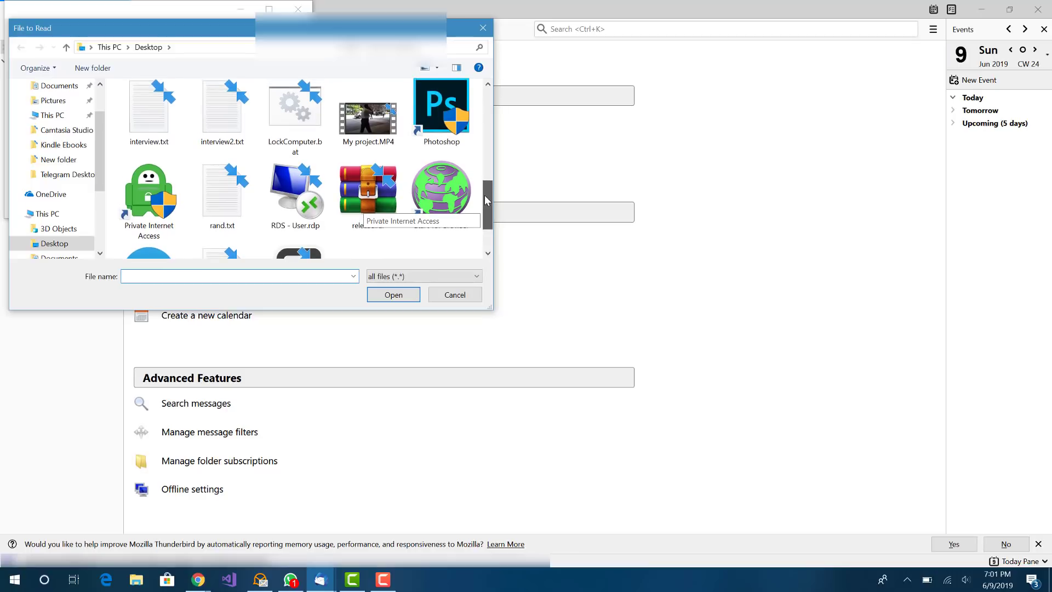
left_click(296, 112)
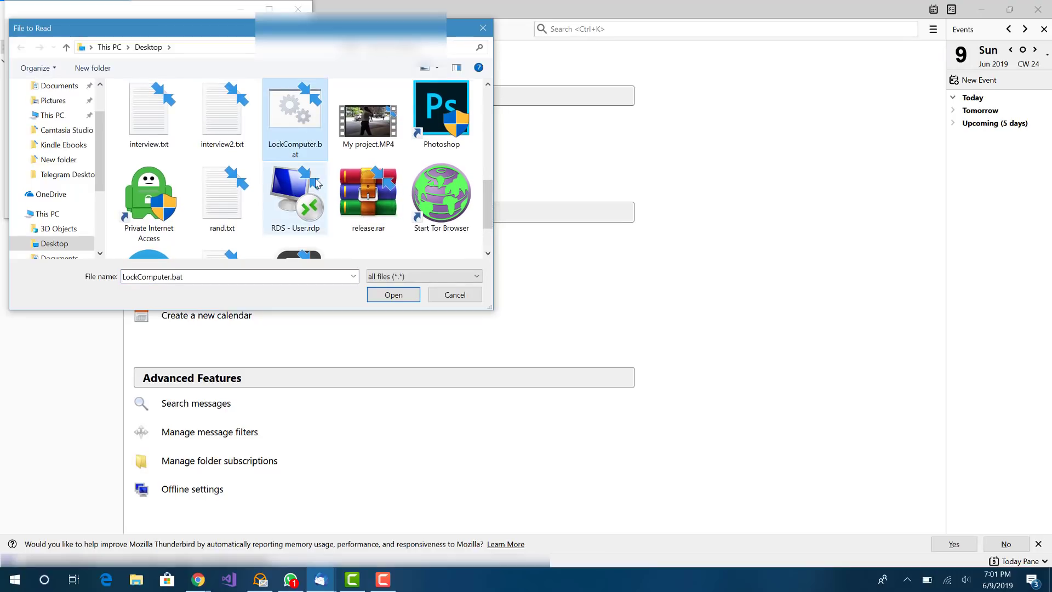
double_click(296, 139)
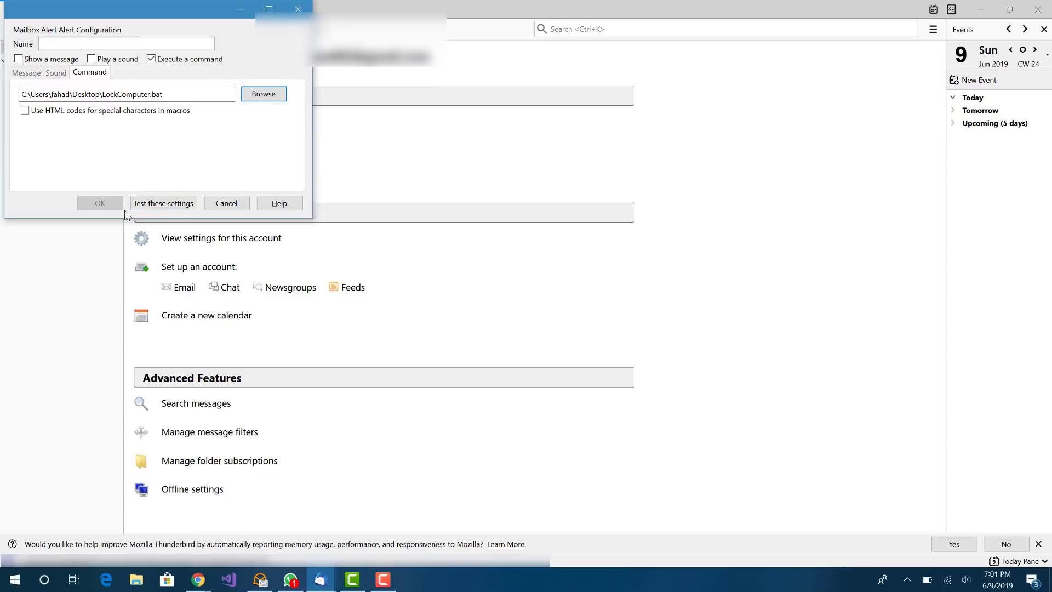
Step: Discard the trial alert and reselect the Lock Computer alert in the list
left_click(151, 43)
type("ds")
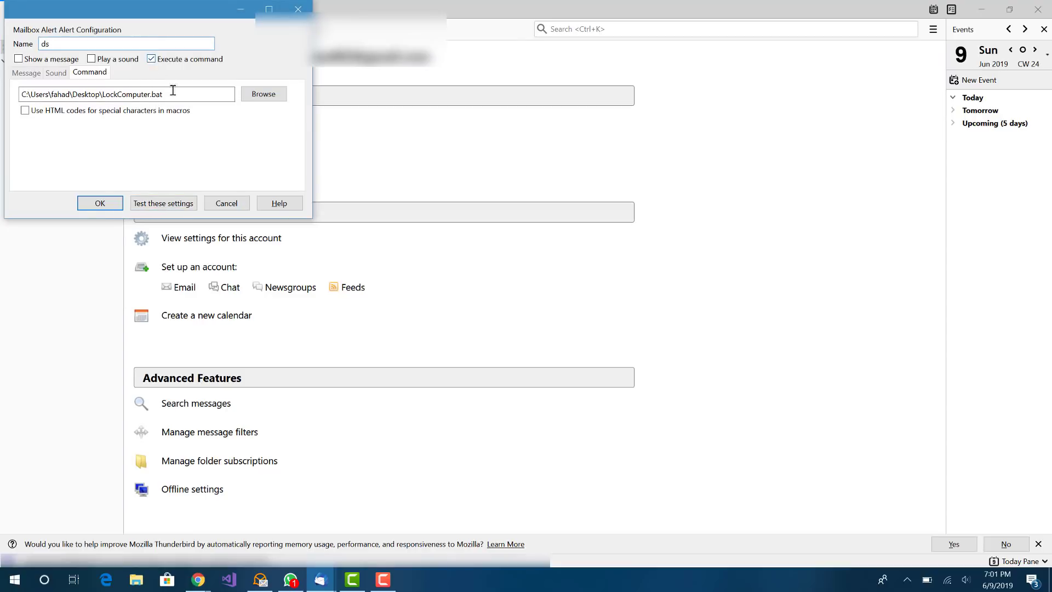
left_click(229, 203)
left_click(70, 75)
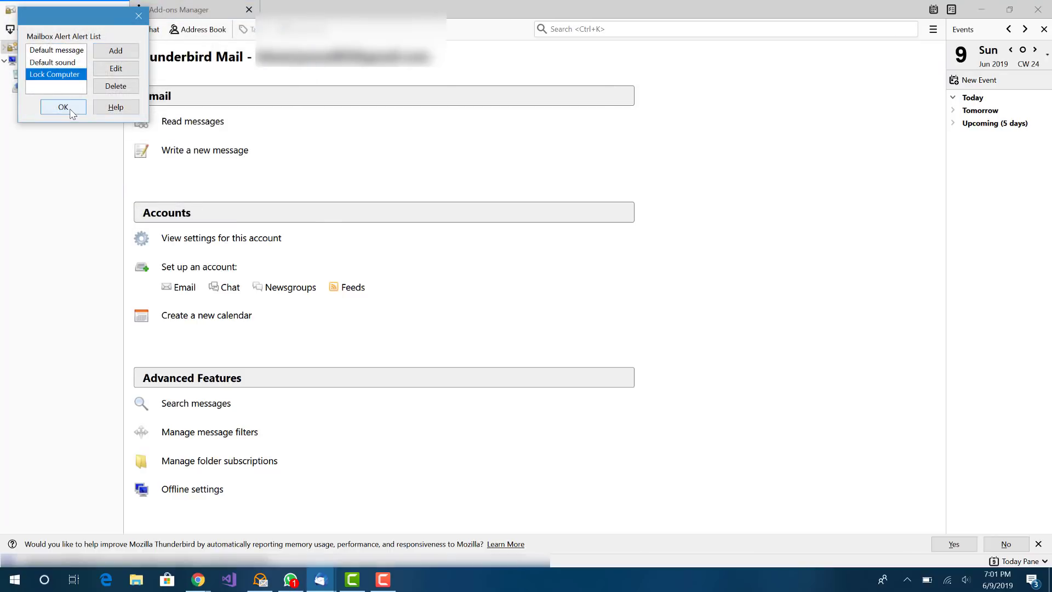
Step: Close the alert list, open Message Filters from the main menu, and move its window higher
left_click(63, 108)
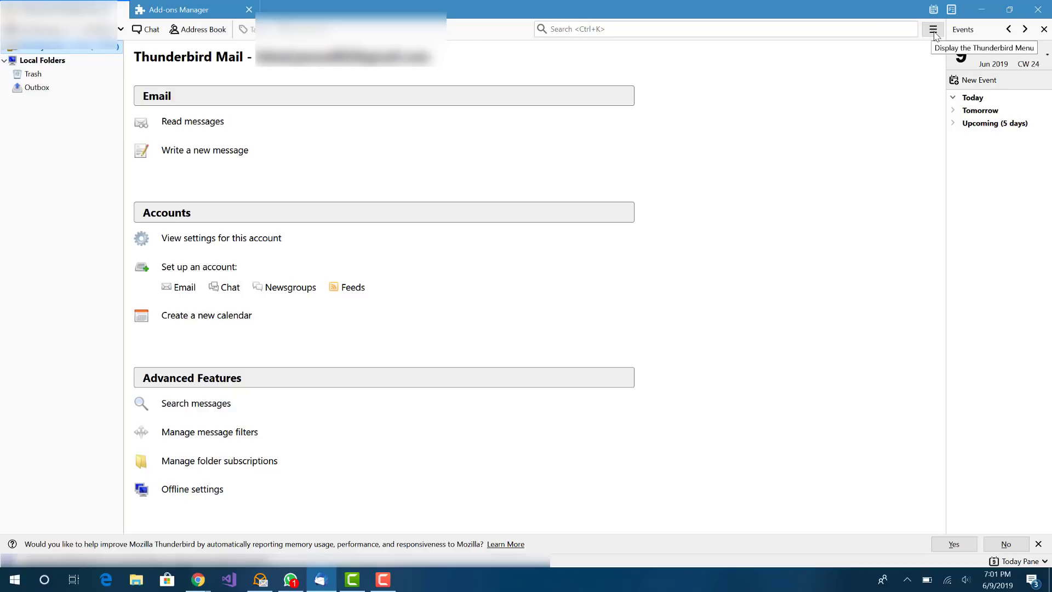
left_click(934, 33)
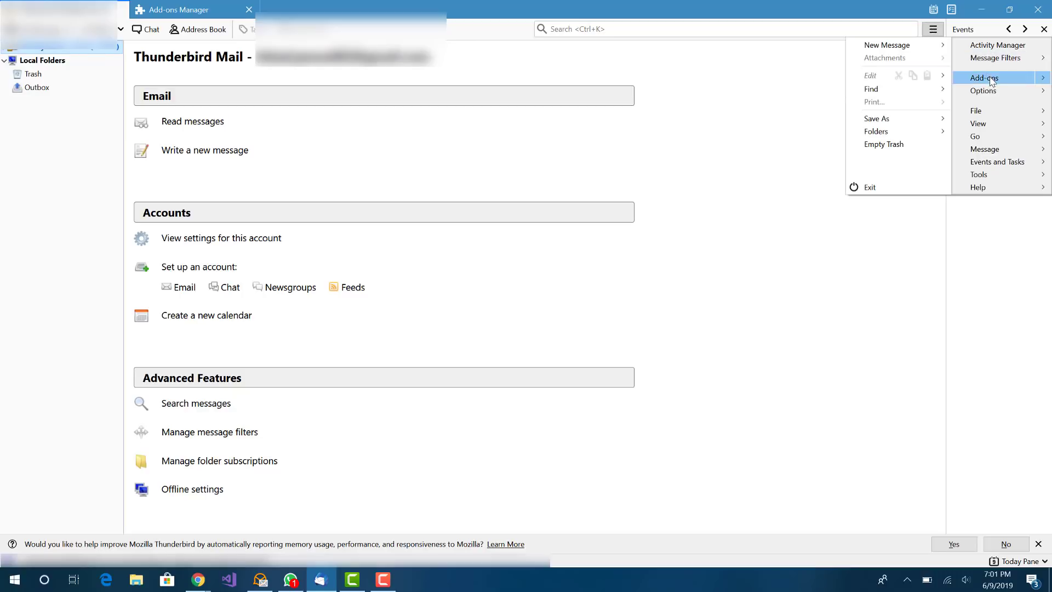
mouse_move(992, 78)
mouse_move(1044, 59)
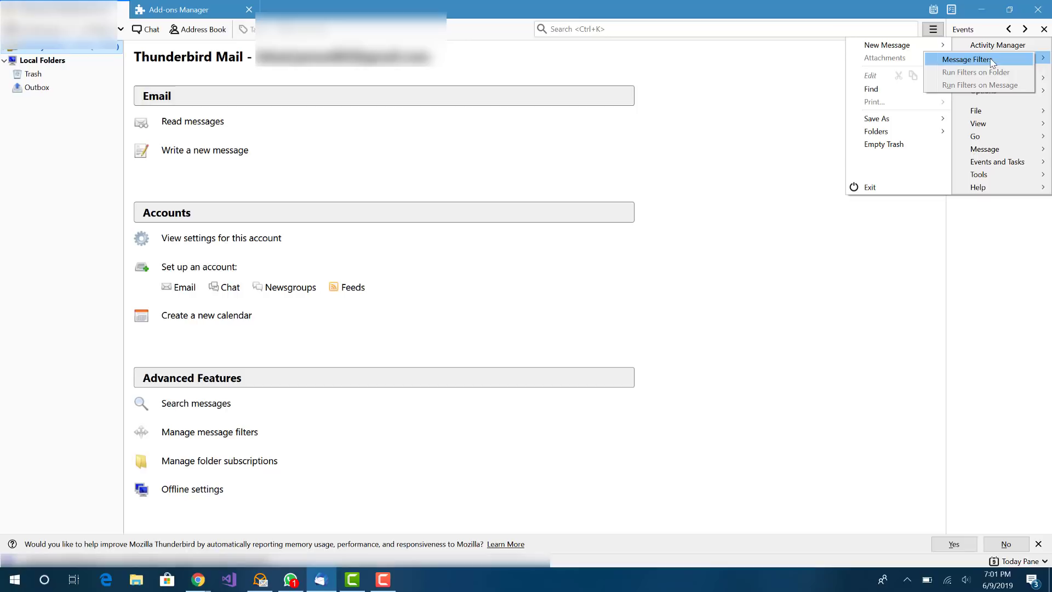
left_click(1001, 61)
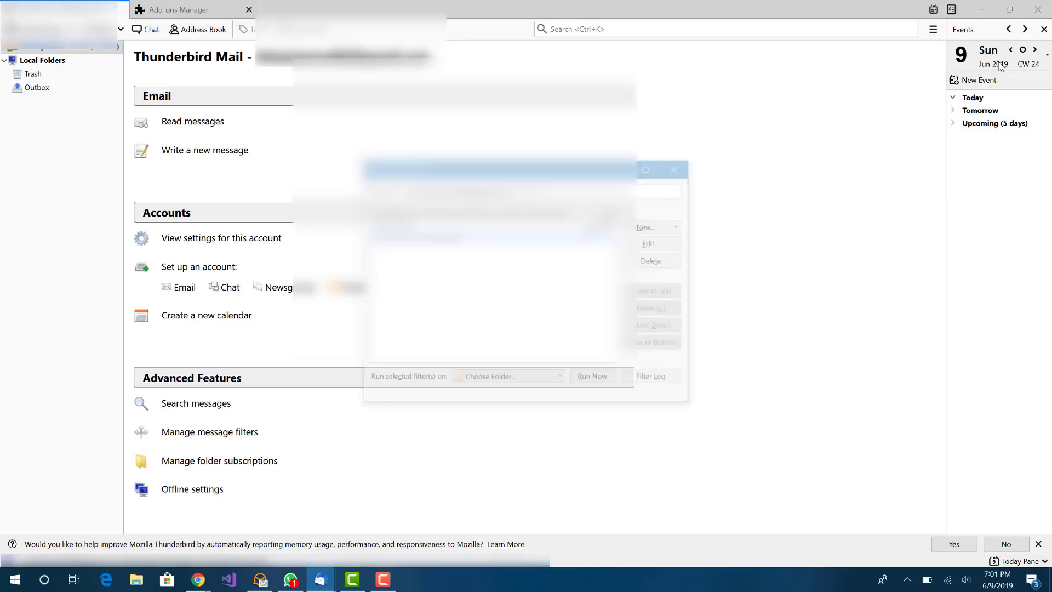
left_click_drag(548, 166, 502, 41)
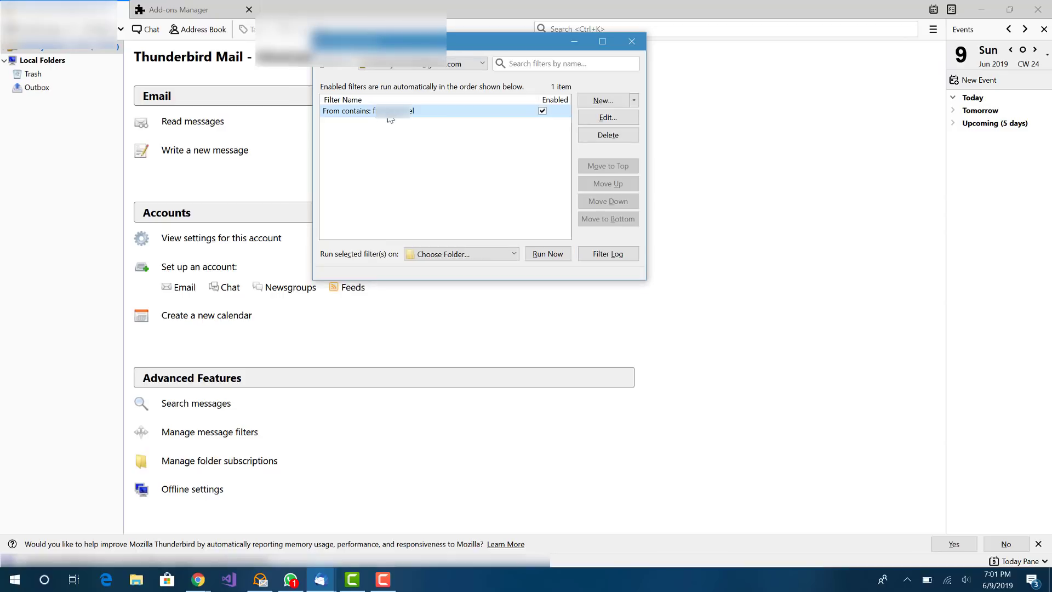
Step: Start a new message filter with its condition matching the Subject field
left_click(604, 100)
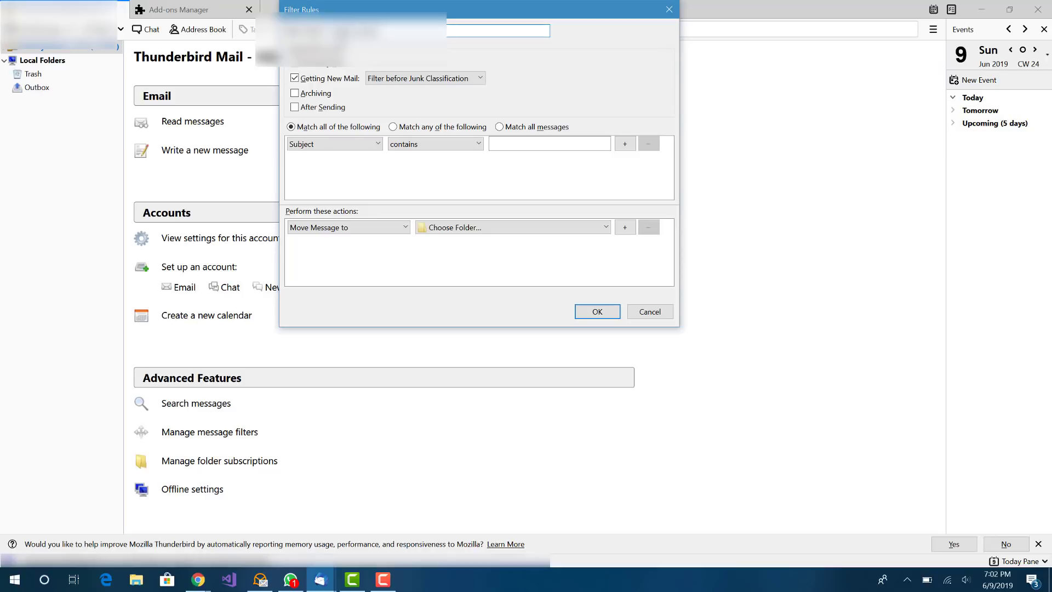
left_click(360, 147)
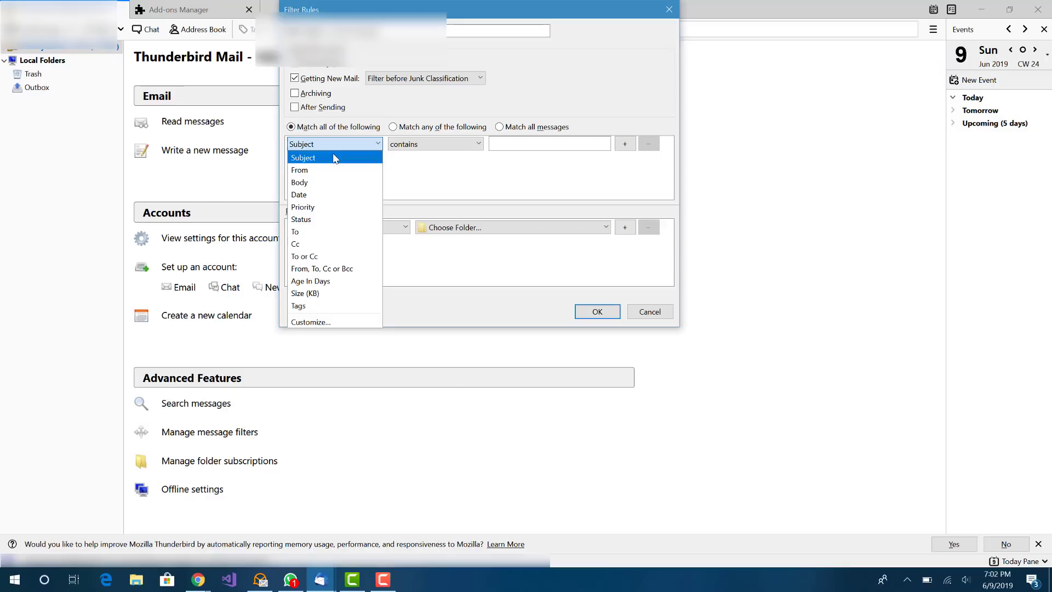
left_click(335, 158)
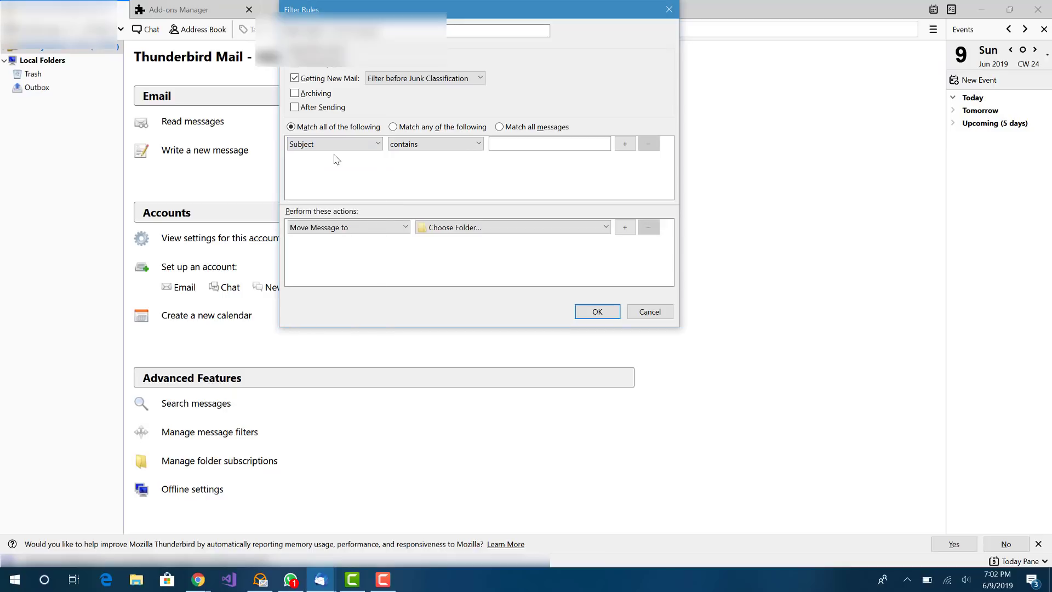
left_click(455, 148)
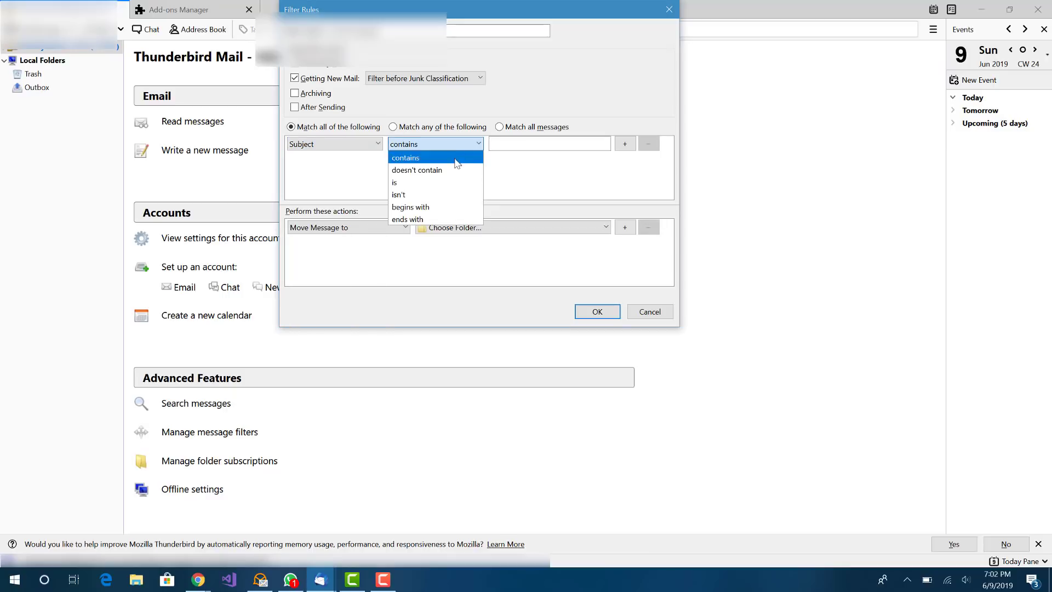
left_click(527, 128)
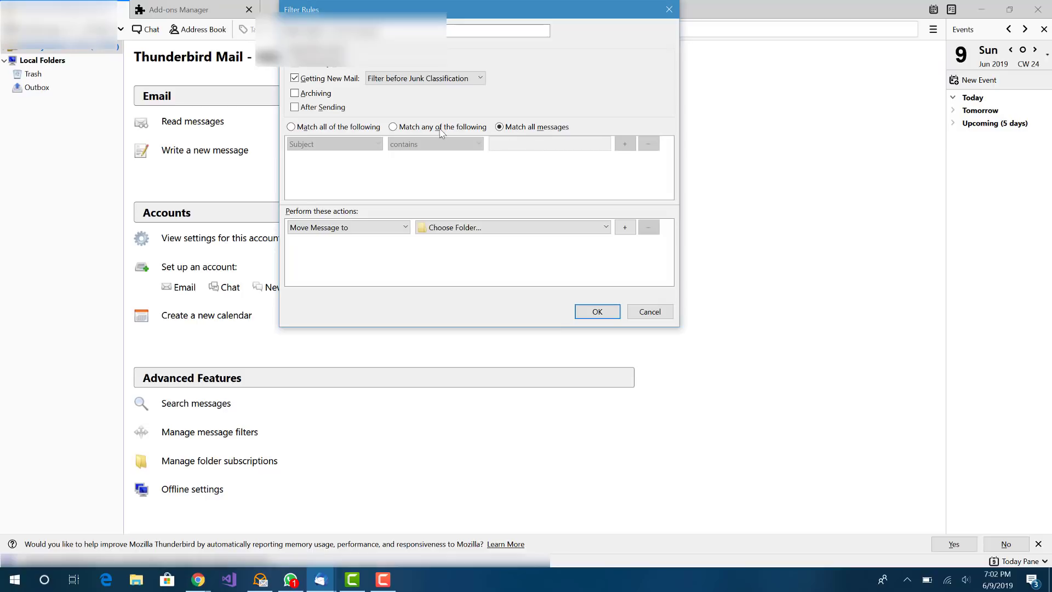
left_click(357, 128)
Step: Make the condition Subject contains 'Lock my computer!!!' and dismiss the missing target folder warning
left_click(540, 144)
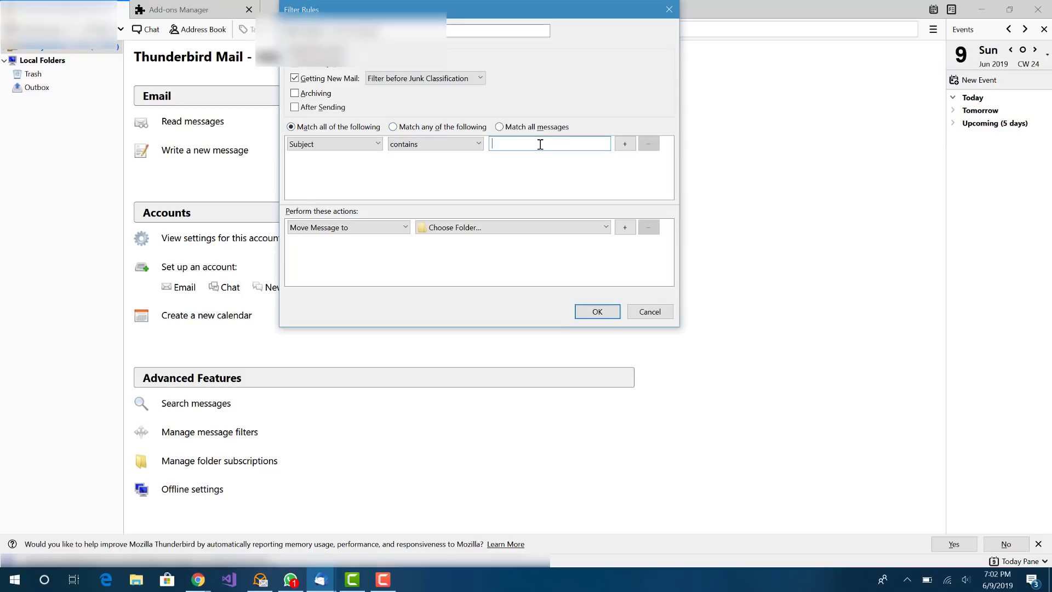
type("Lock my computer!!!")
key("ctrl+a")
left_click(573, 145)
left_click(597, 310)
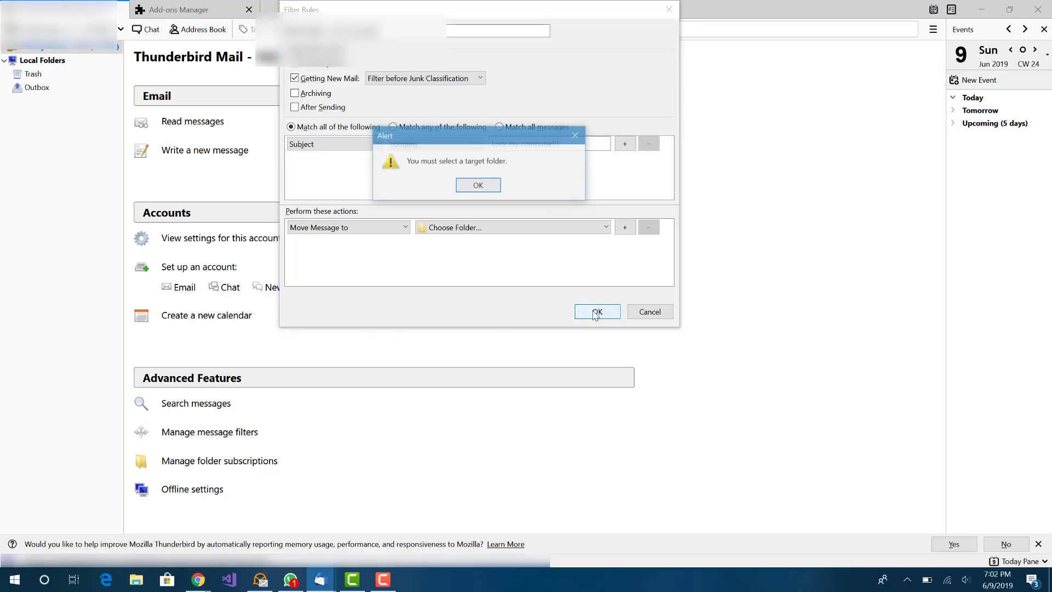
left_click(478, 185)
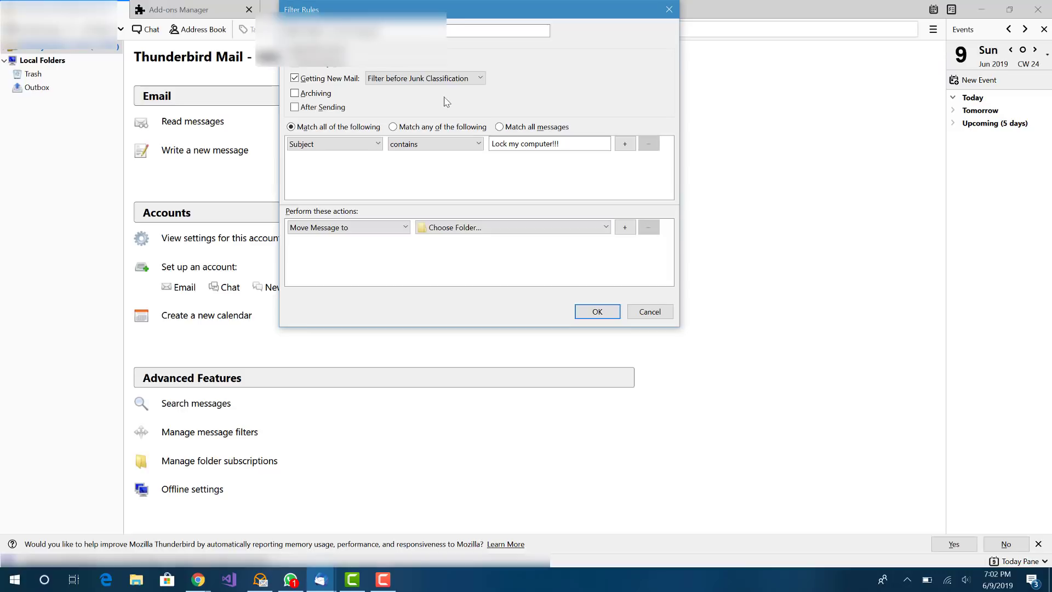
Step: Set the filter action to Mailbox Alert 'Lock Computer', save it, and close the filter manager
left_click(398, 228)
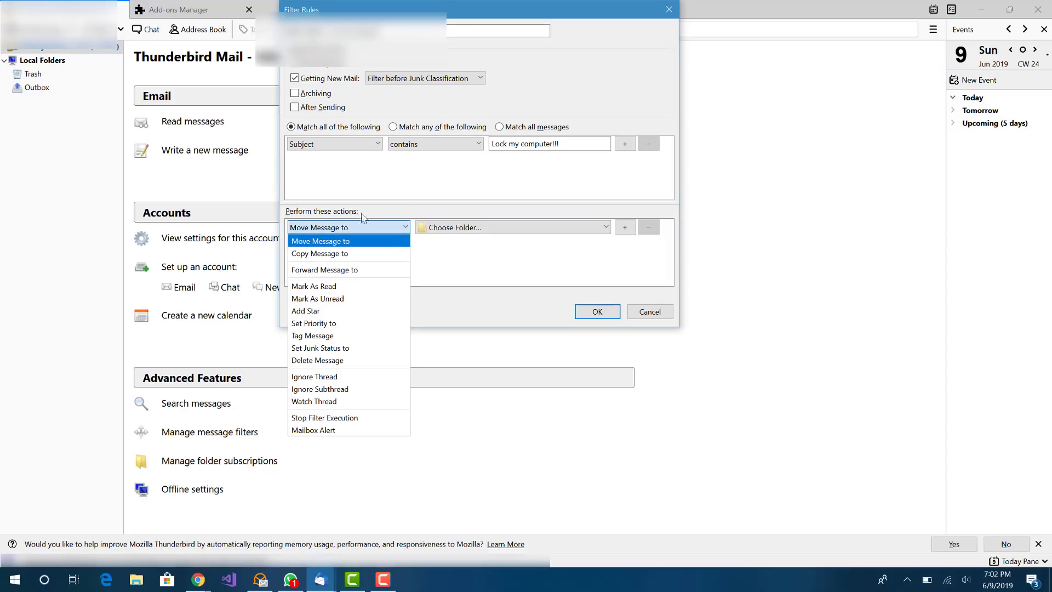
left_click(350, 430)
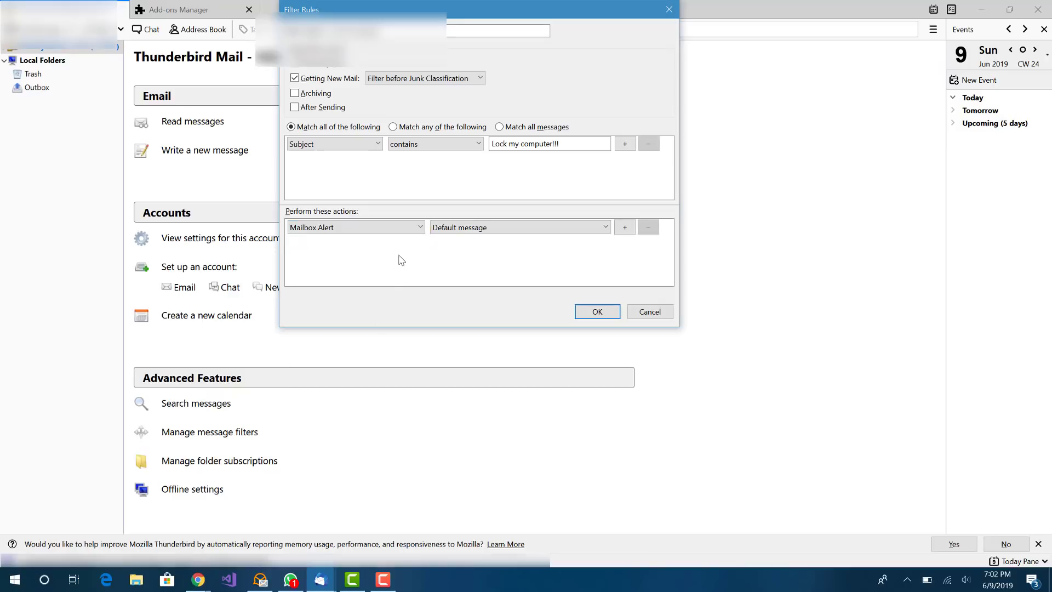
left_click(463, 227)
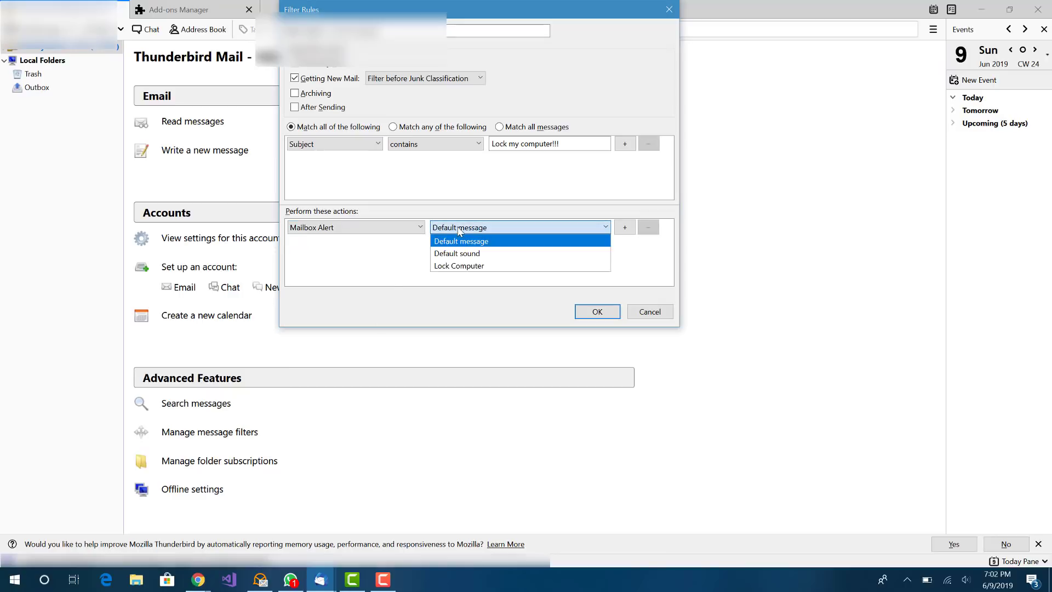
left_click(461, 267)
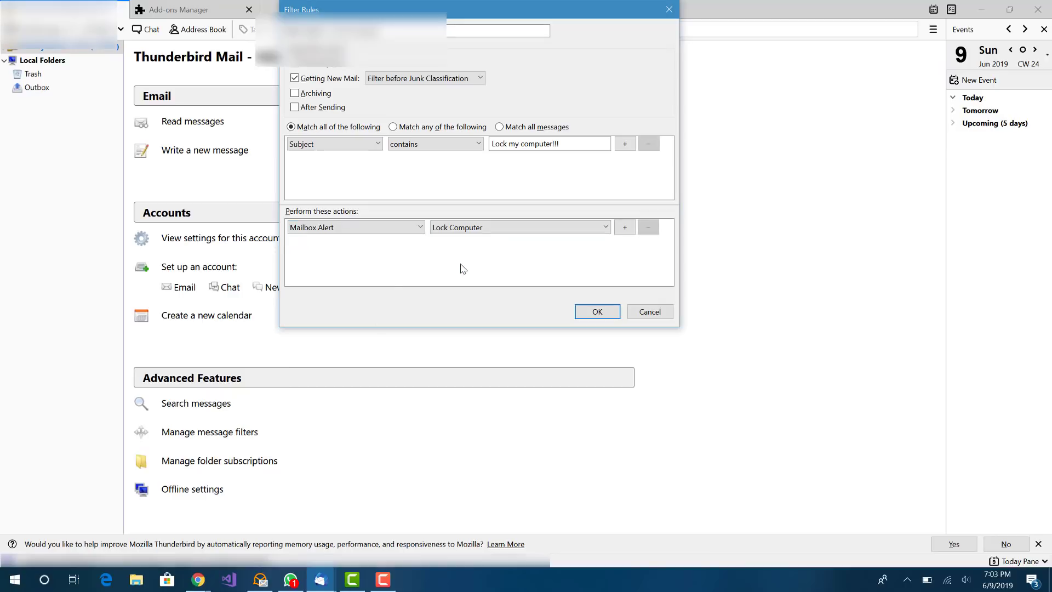
left_click(598, 312)
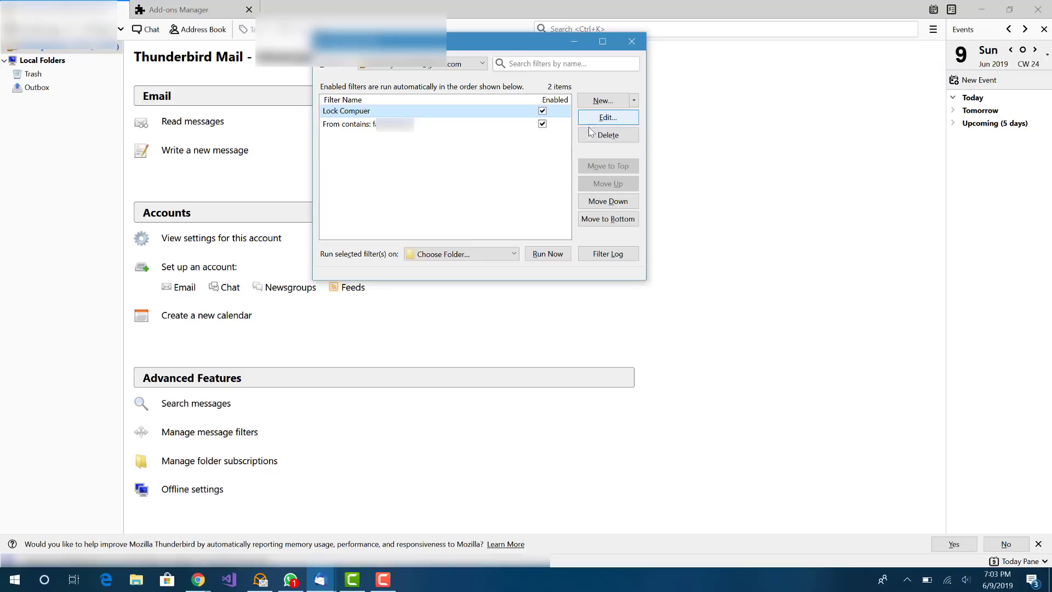
left_click(633, 43)
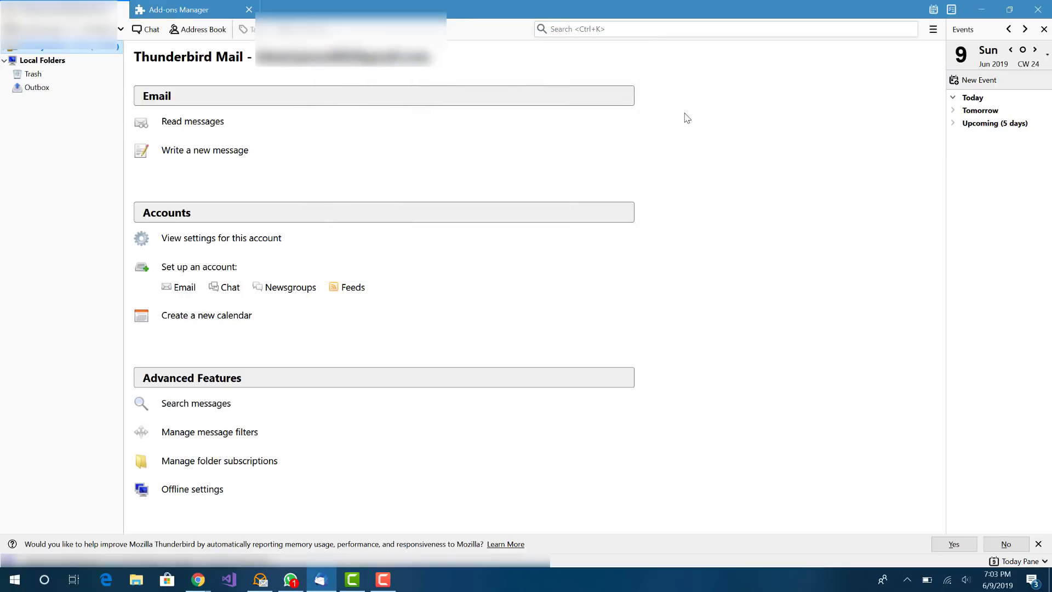